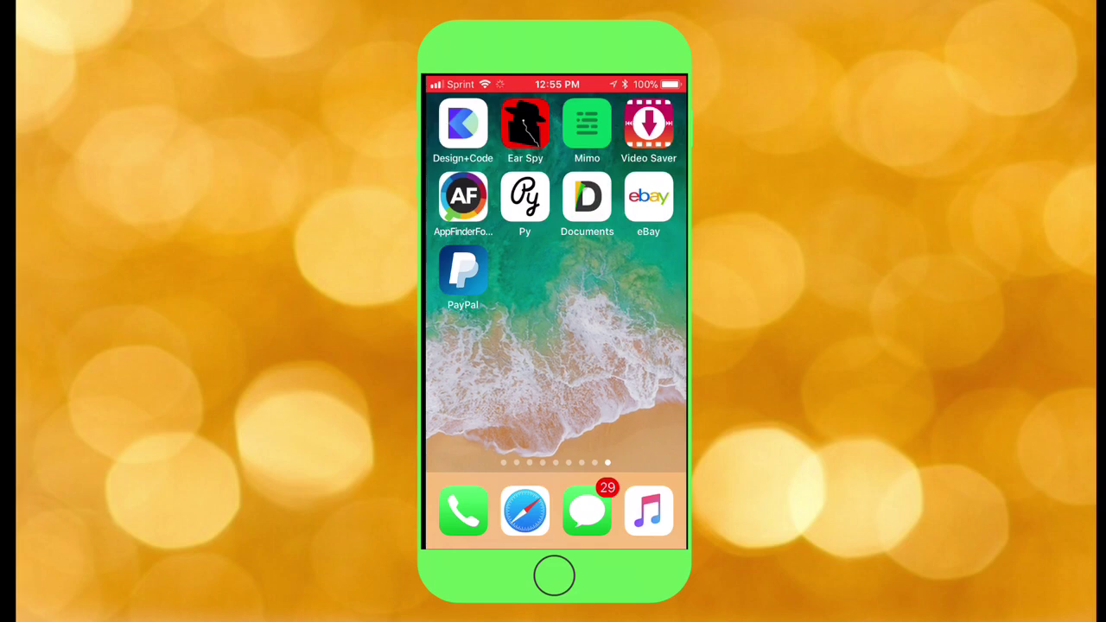
Look over the Documents by Readdle listing in the App Store
left_click(587, 197)
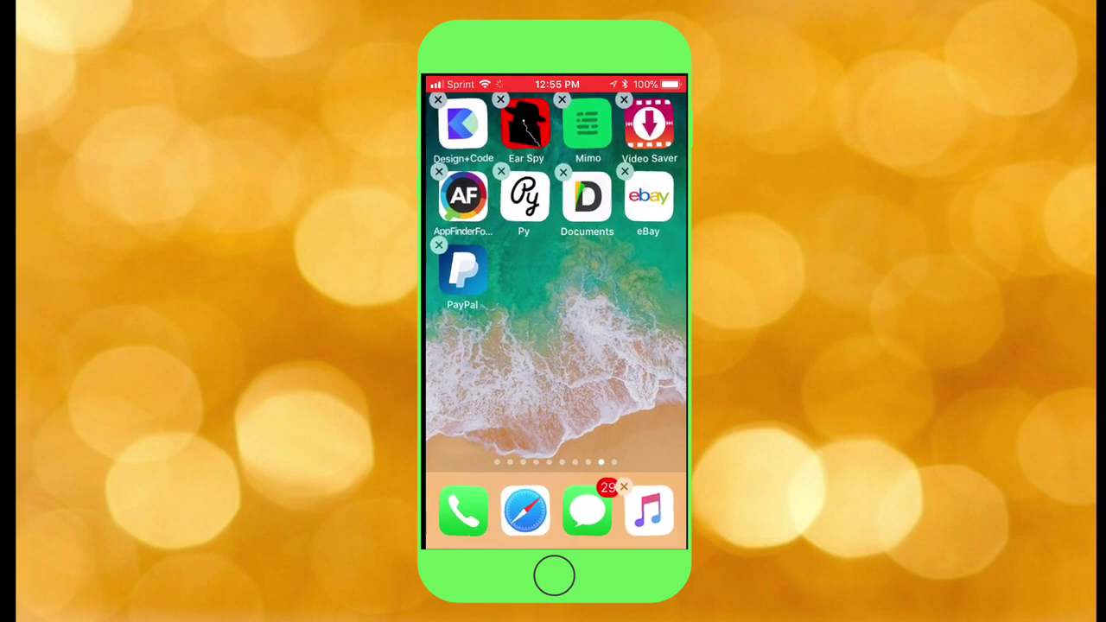
left_click(554, 575)
left_click_drag(622, 285, 466, 285)
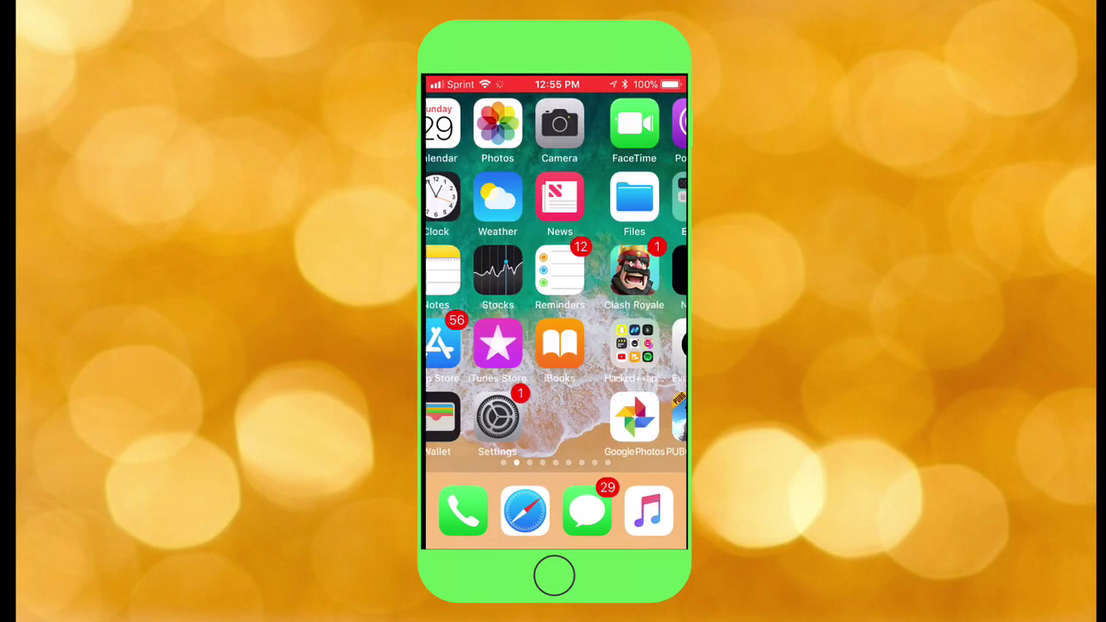
left_click(529, 343)
scroll(556, 346, "down", 2)
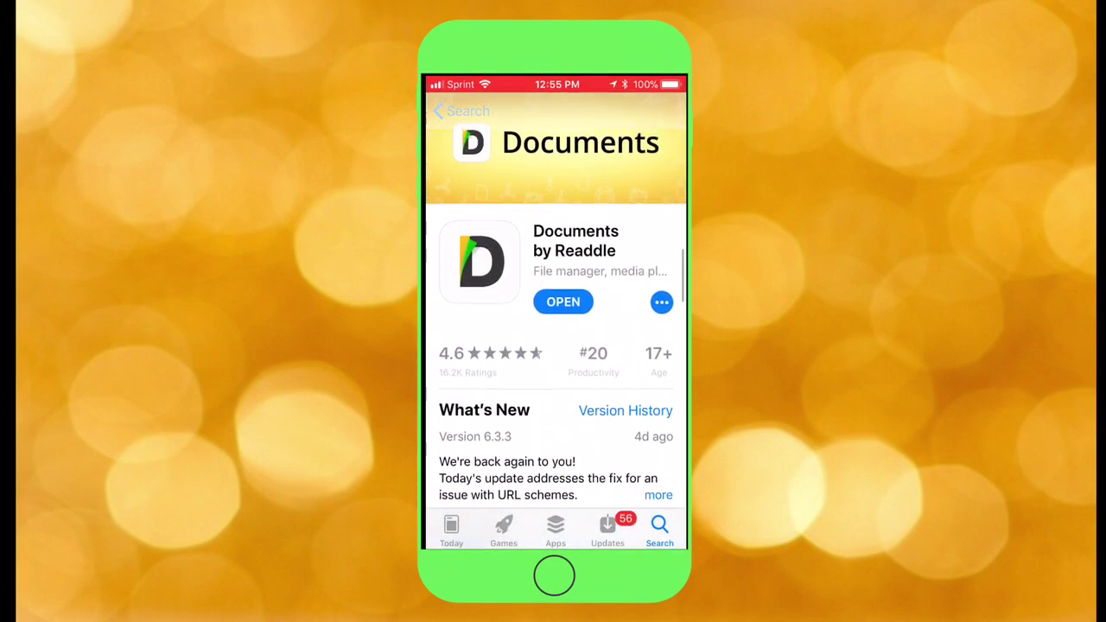
scroll(557, 346, "down", 2)
scroll(556, 346, "up", 2)
Return home and swipe to the home page holding the Minecraft app
left_click(553, 574)
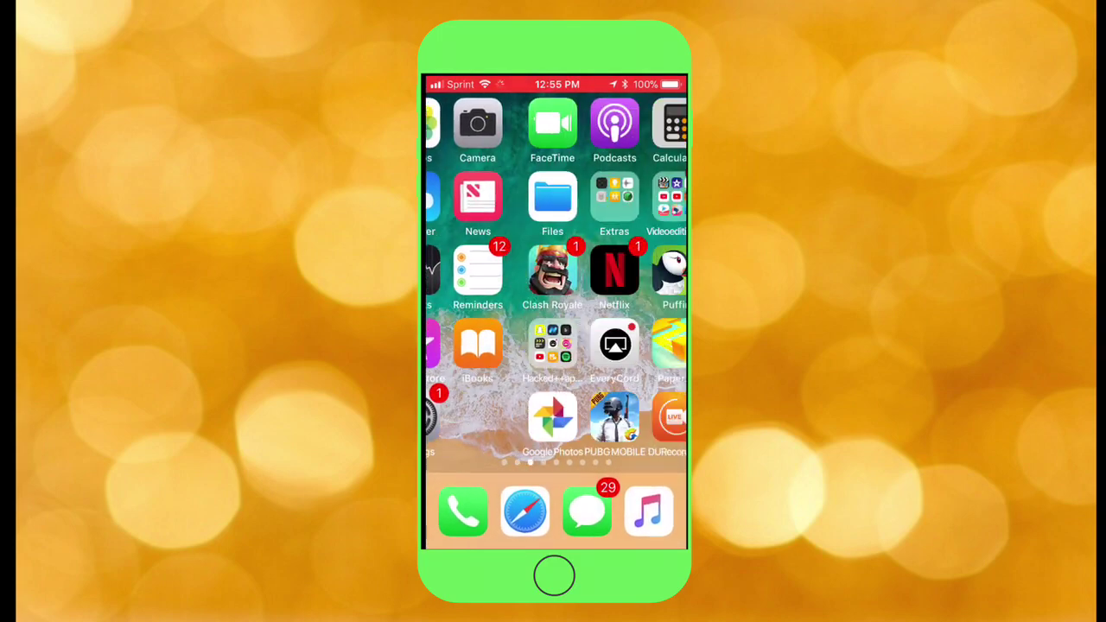
left_click_drag(622, 285, 466, 285)
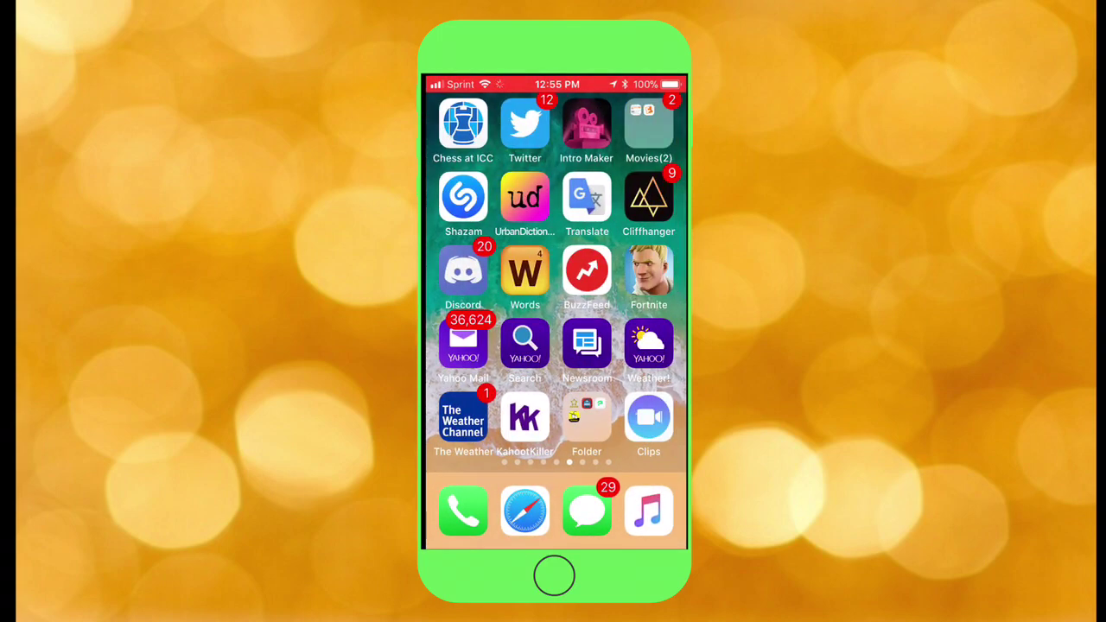
left_click_drag(466, 285, 622, 285)
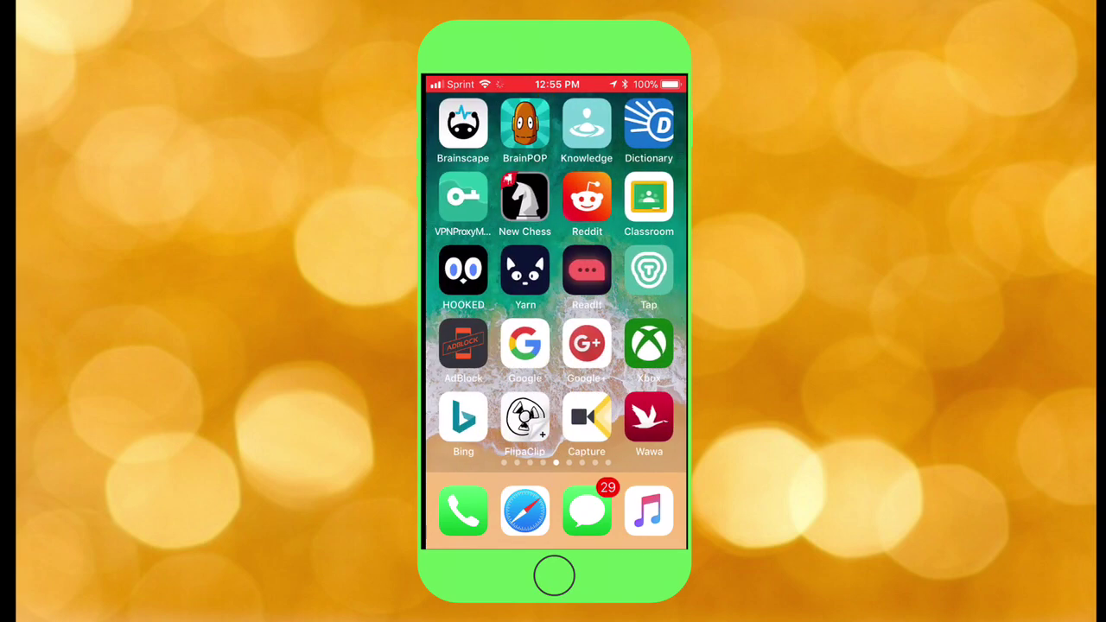
left_click_drag(467, 285, 622, 285)
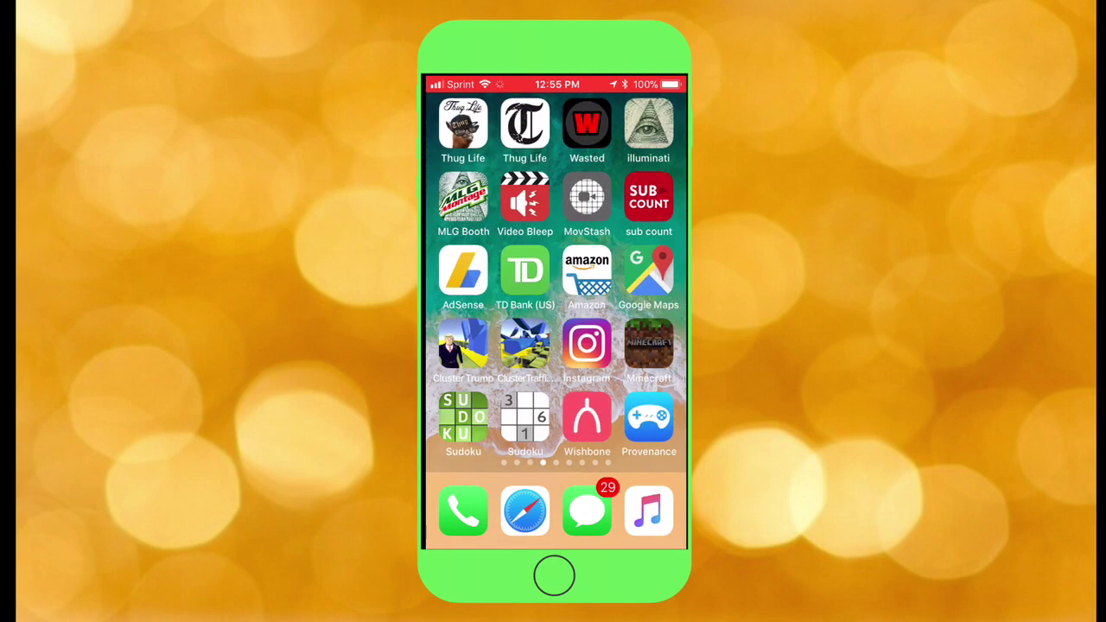
left_click(648, 346)
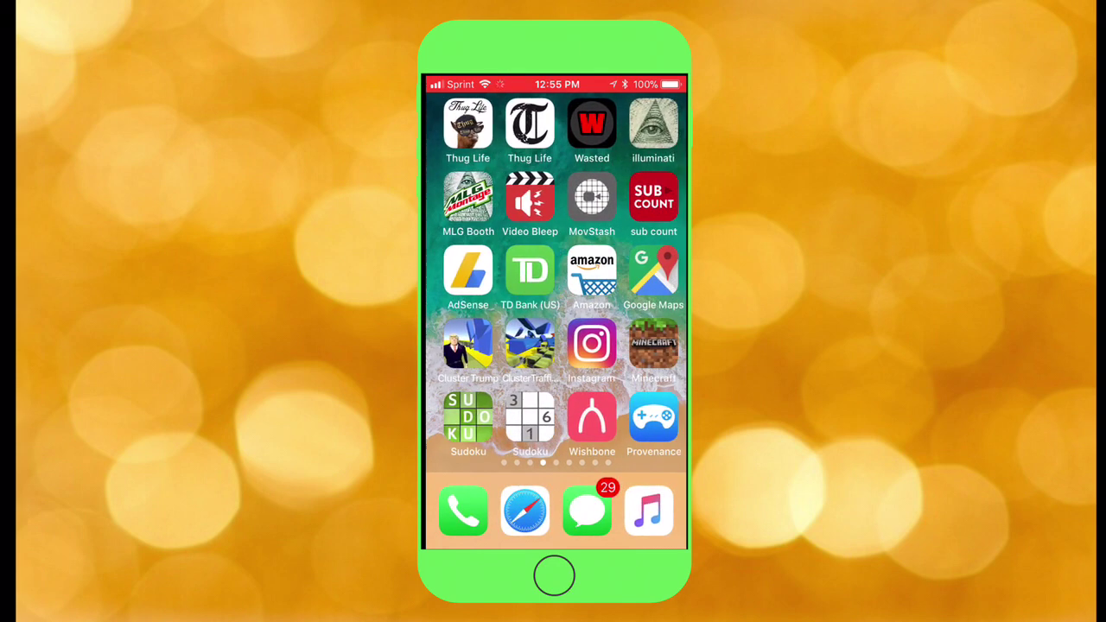
Download 'Map Textures Granny Minecraft PE V2.zip' (442 KB) from MediaFire in Safari
left_click(525, 511)
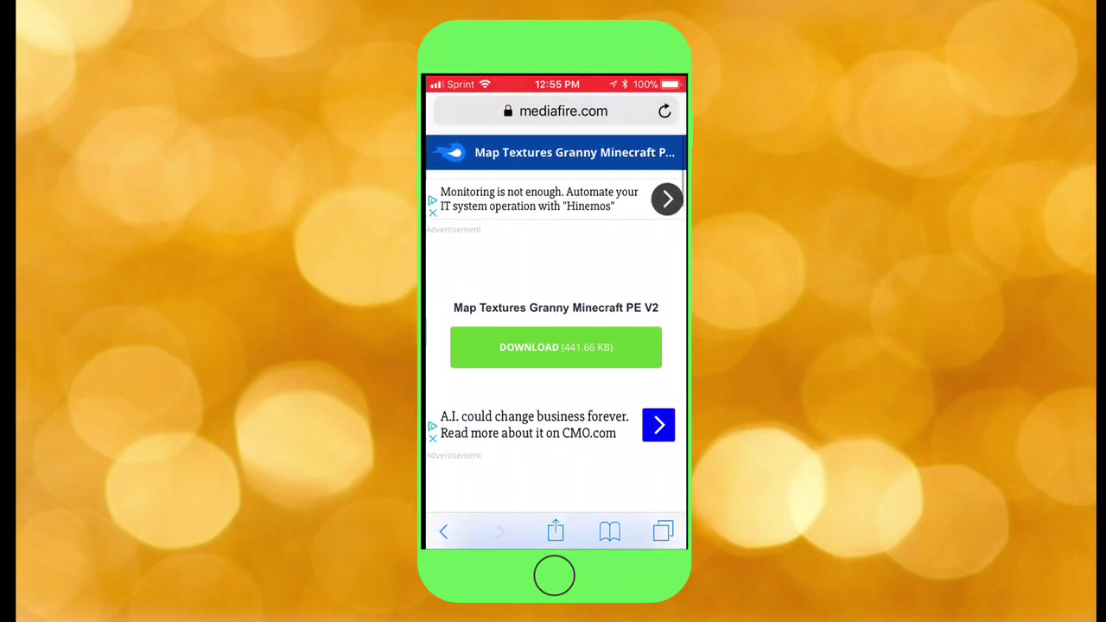
left_click(556, 346)
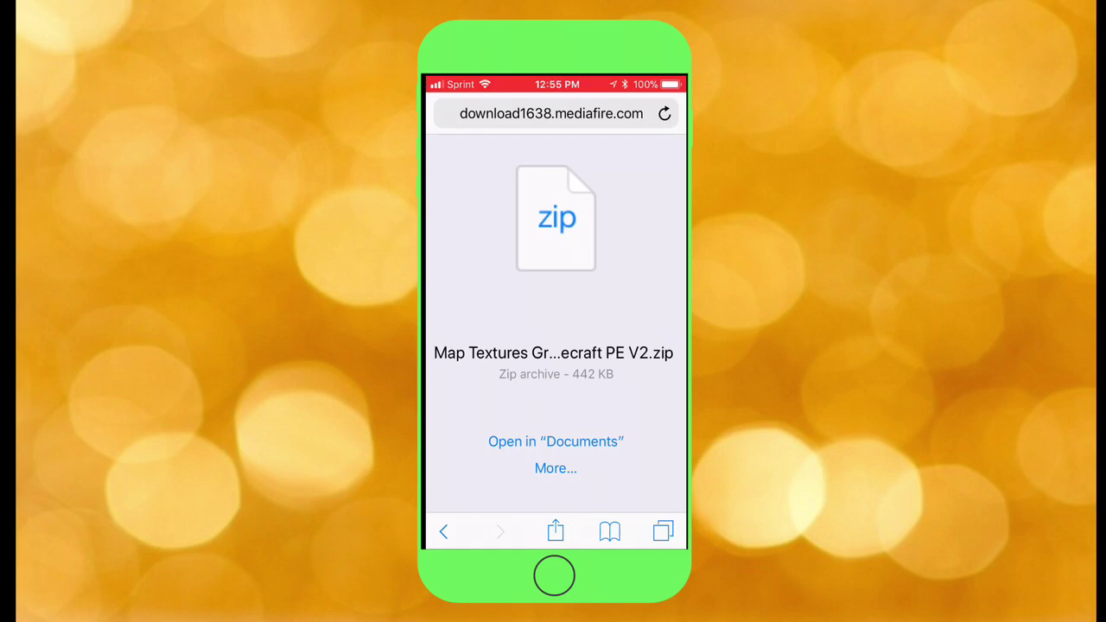
Save the Granny map zip into the Documents folder and return home
left_click(555, 441)
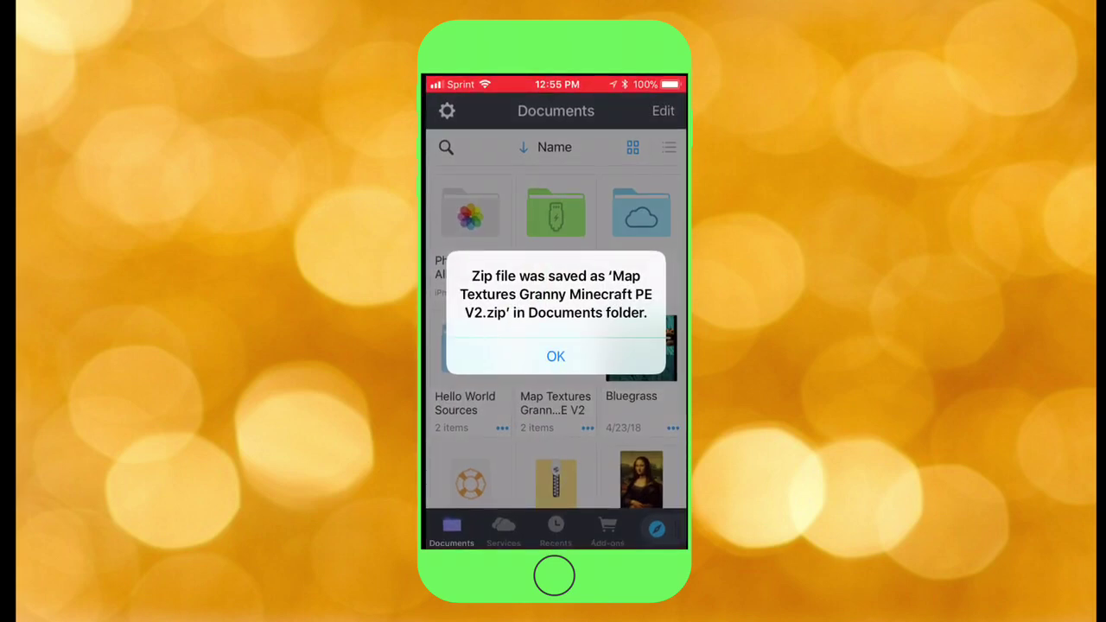
left_click(556, 356)
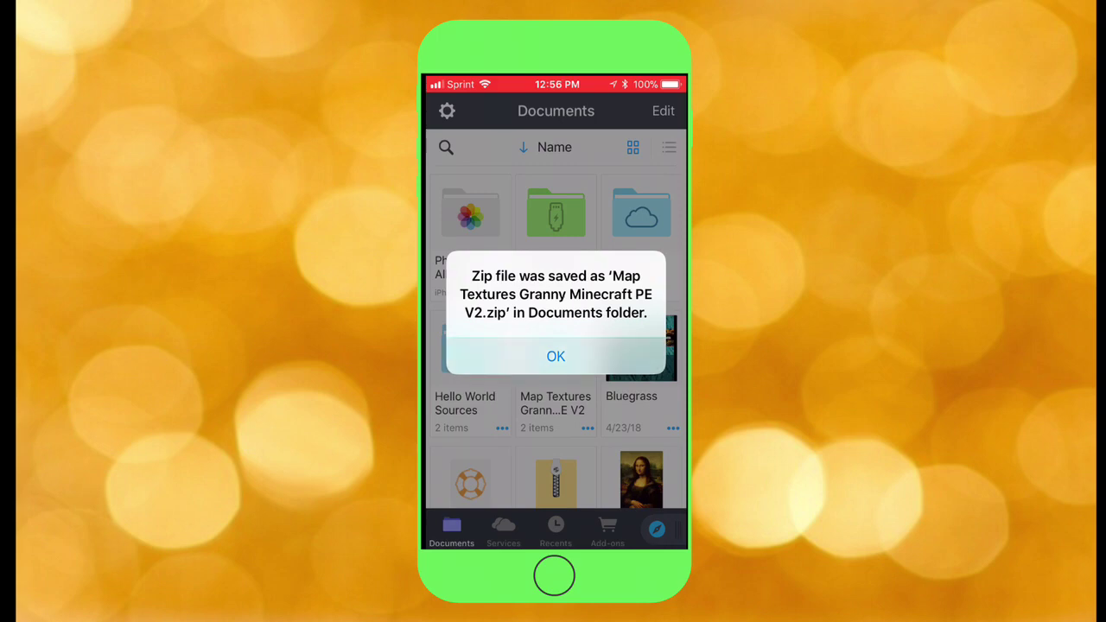
left_click(554, 576)
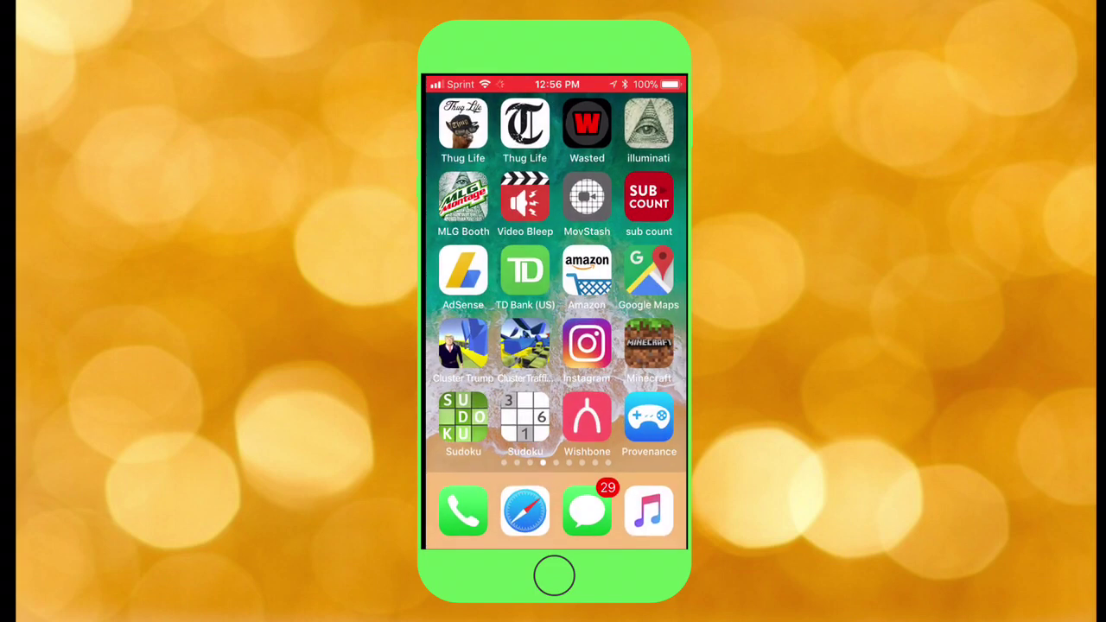
Bring up Safari's sharing options for the Granny map zip, then return home
left_click(524, 510)
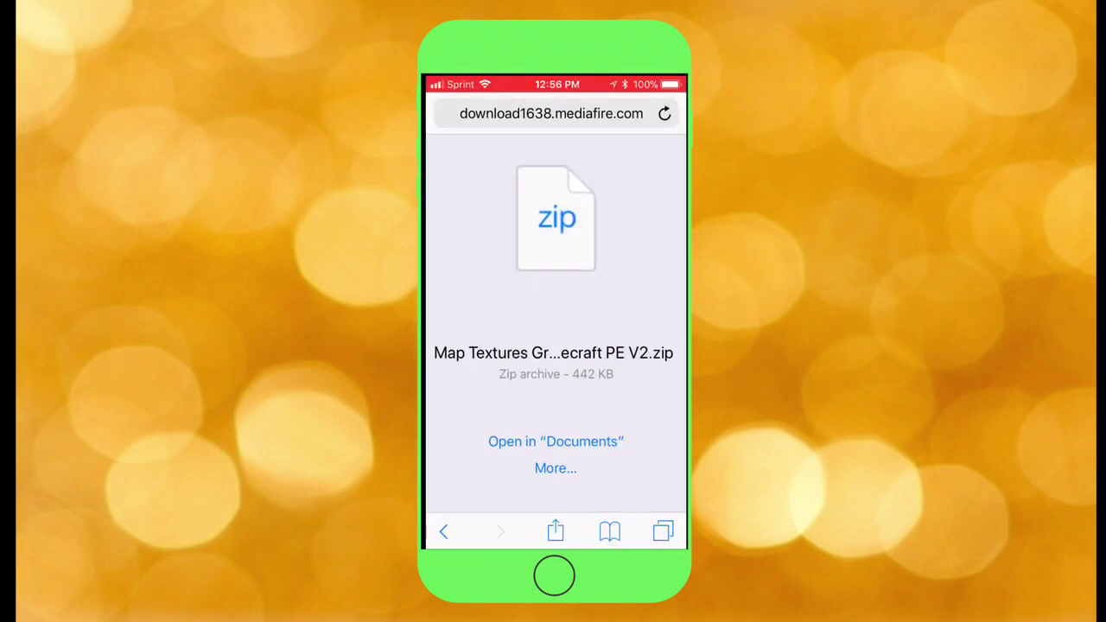
left_click(555, 467)
left_click_drag(596, 324, 570, 324)
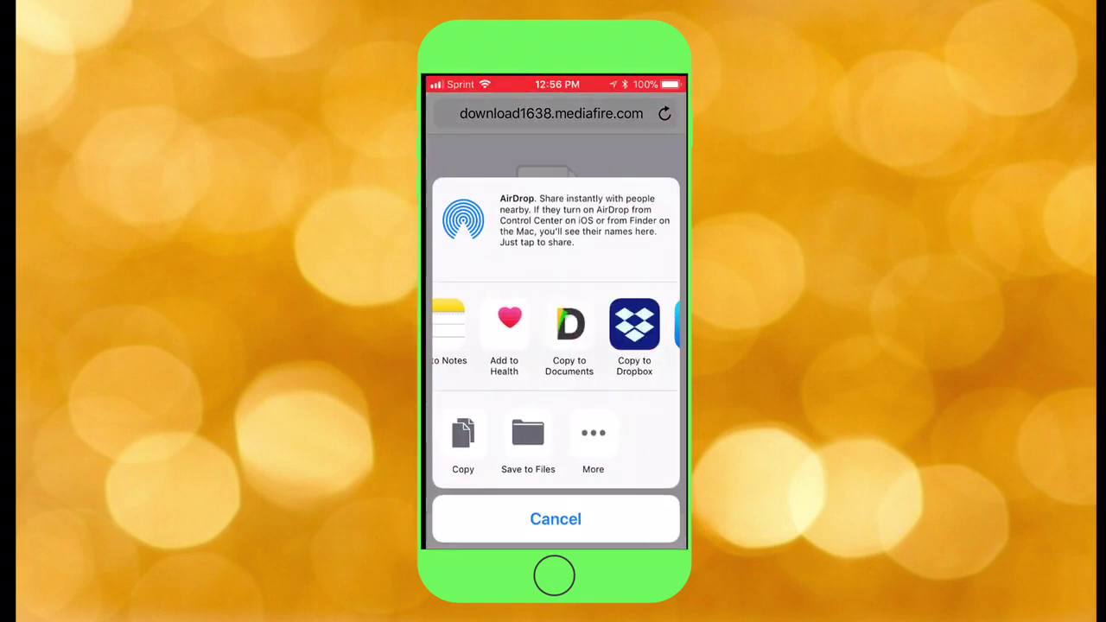
left_click(569, 333)
left_click(554, 576)
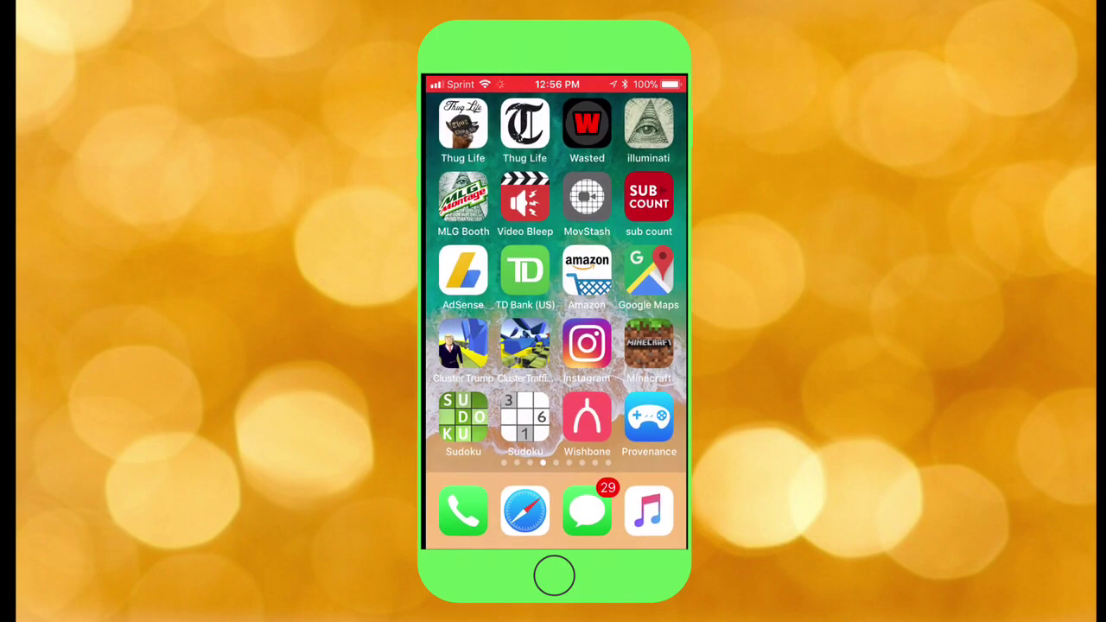
In Documents, select the Map Textures zip, then exit selection mode
left_click_drag(622, 276, 484, 277)
left_click(585, 195)
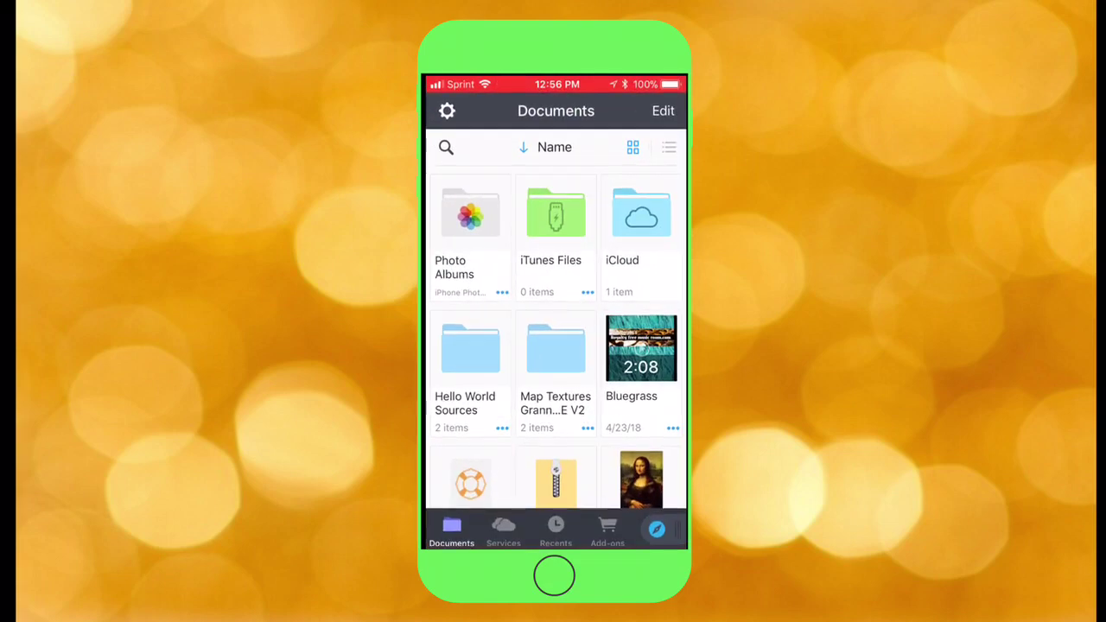
scroll(556, 320, "down", 3)
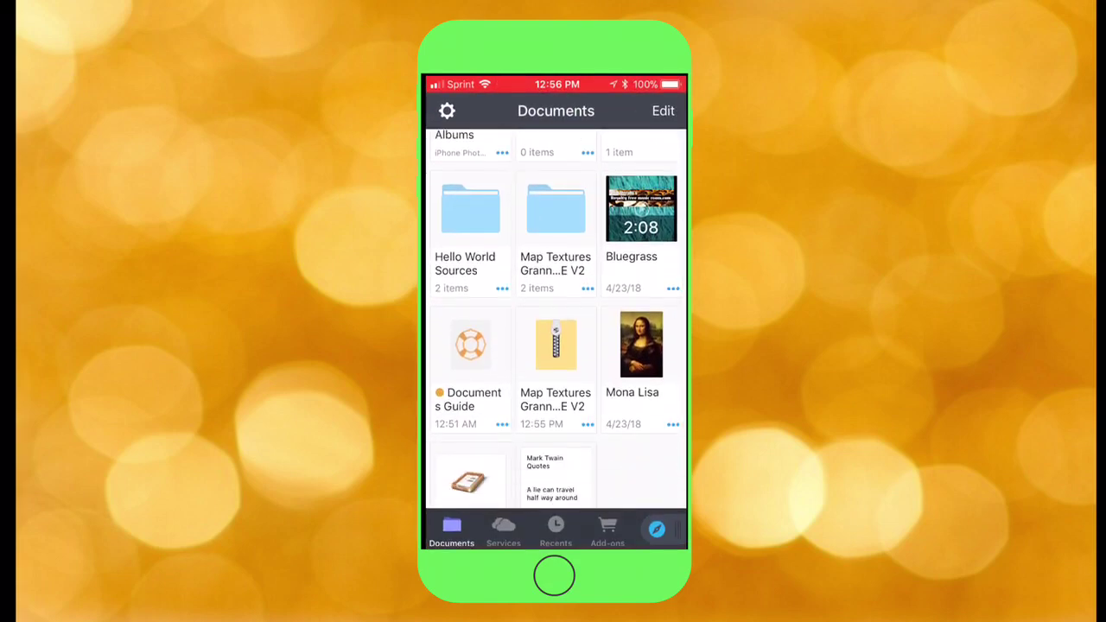
left_click(556, 346)
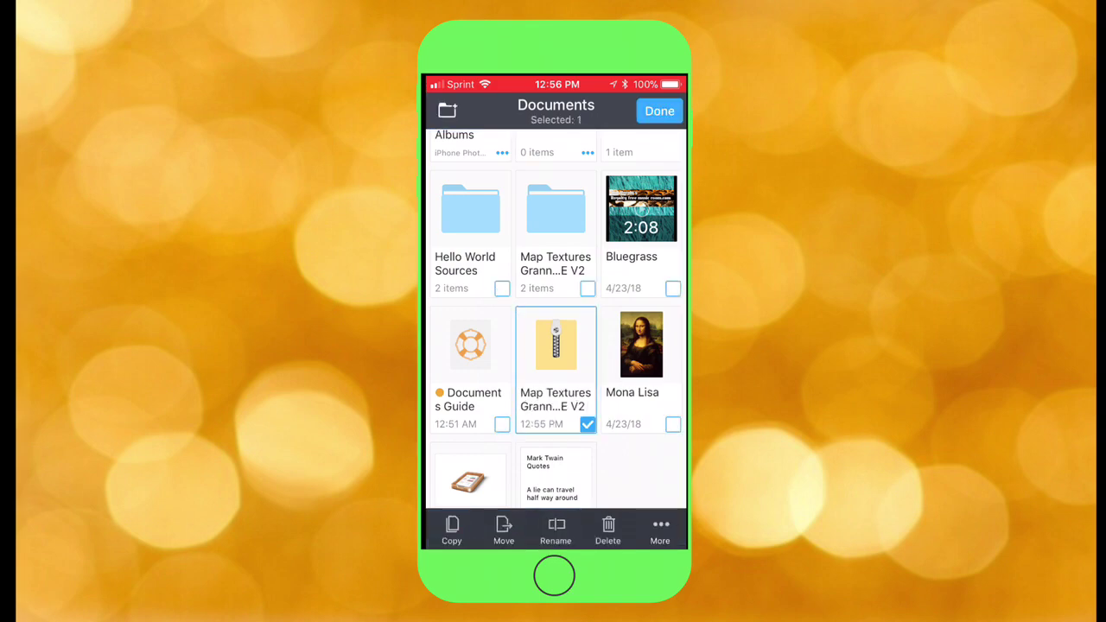
left_click(660, 531)
left_click(556, 527)
left_click(659, 110)
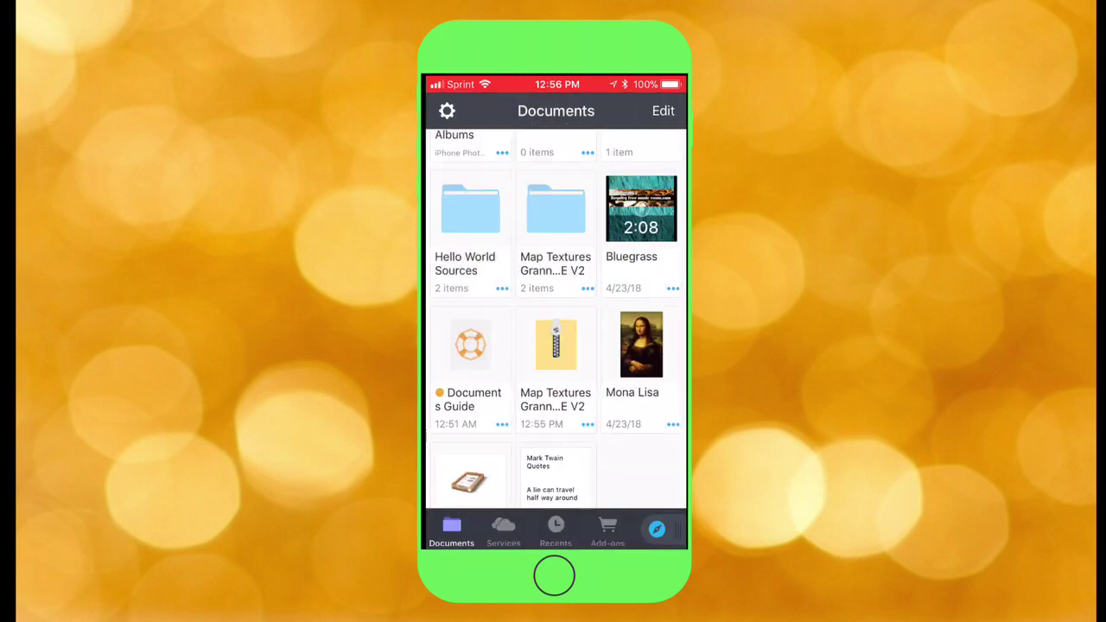
Bring up the share sheet for the Map Textures zip
left_click(587, 424)
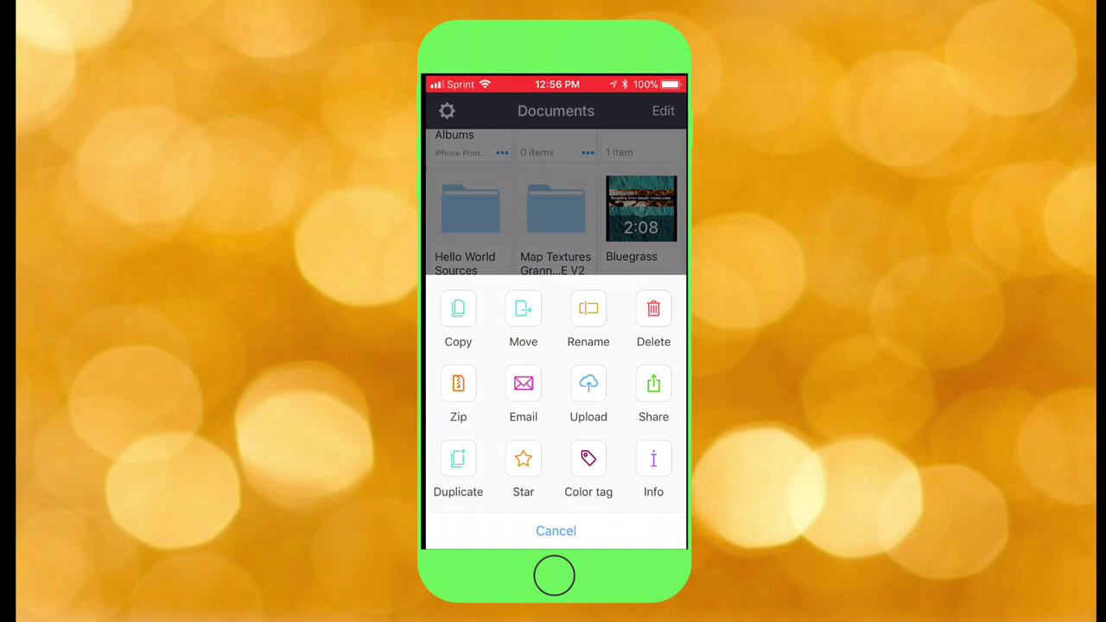
left_click(653, 393)
mouse_move(639, 333)
left_mouse_down()
mouse_move(466, 333)
mouse_move(657, 333)
mouse_move(484, 333)
left_mouse_up()
Cancel the Documents share sheet, reopen and dismiss Safari's zip sharing options, return home
left_click(555, 518)
left_click(554, 576)
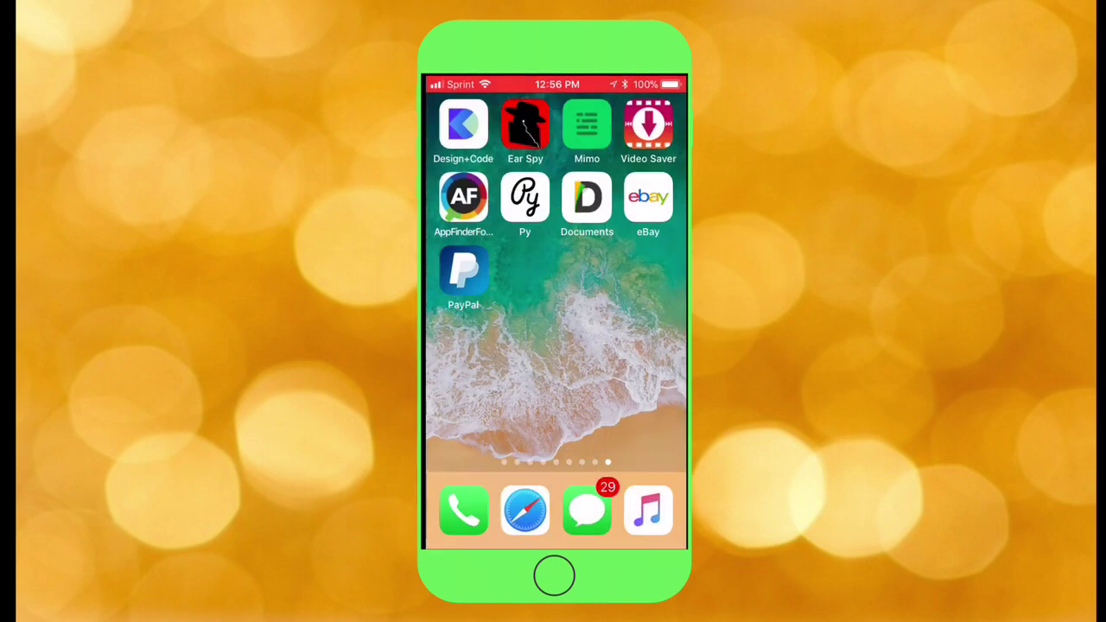
left_click(525, 511)
left_click(553, 466)
mouse_move(639, 333)
left_mouse_down()
mouse_move(484, 333)
mouse_move(656, 333)
left_mouse_up()
left_click_drag(484, 333, 665, 332)
left_click(556, 518)
left_click(554, 576)
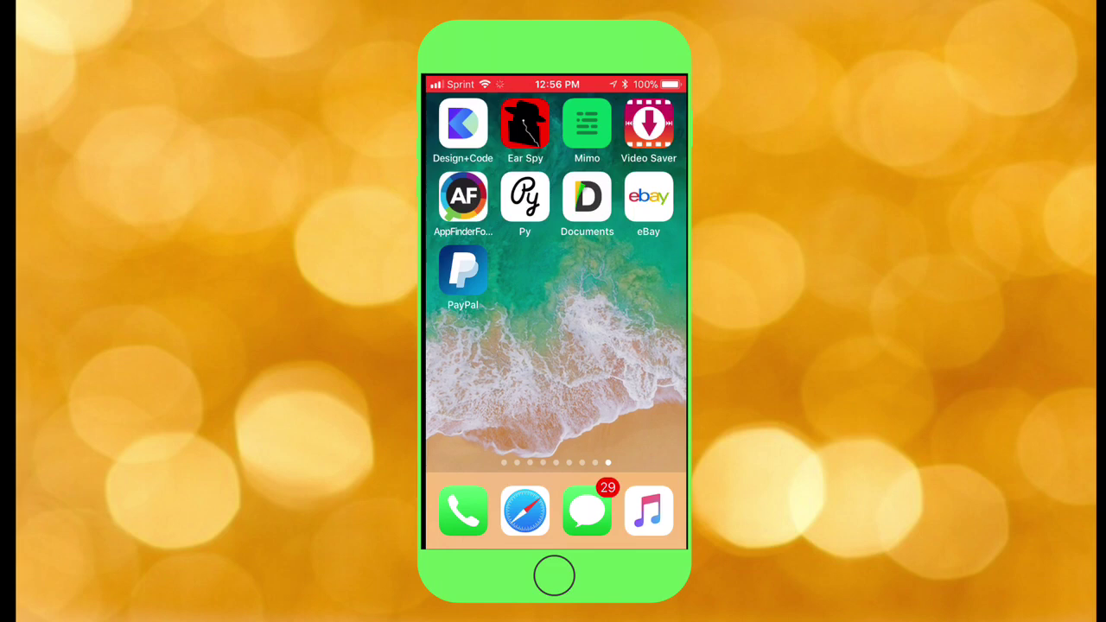
Open Documents and choose Rename for the Map Textures Granny zip
left_click(586, 197)
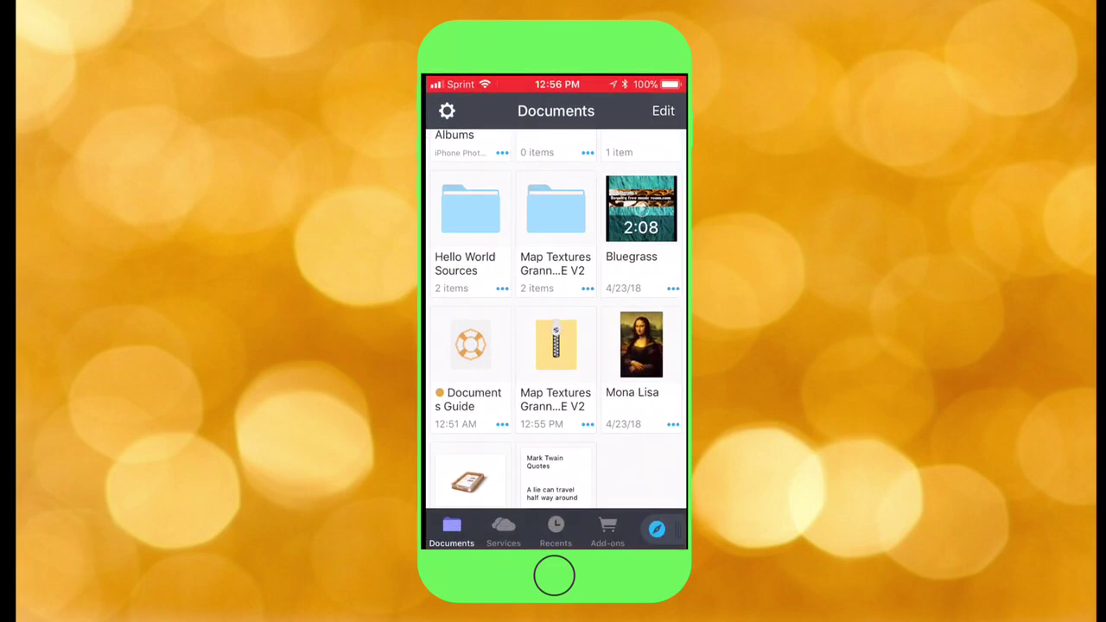
left_click(588, 423)
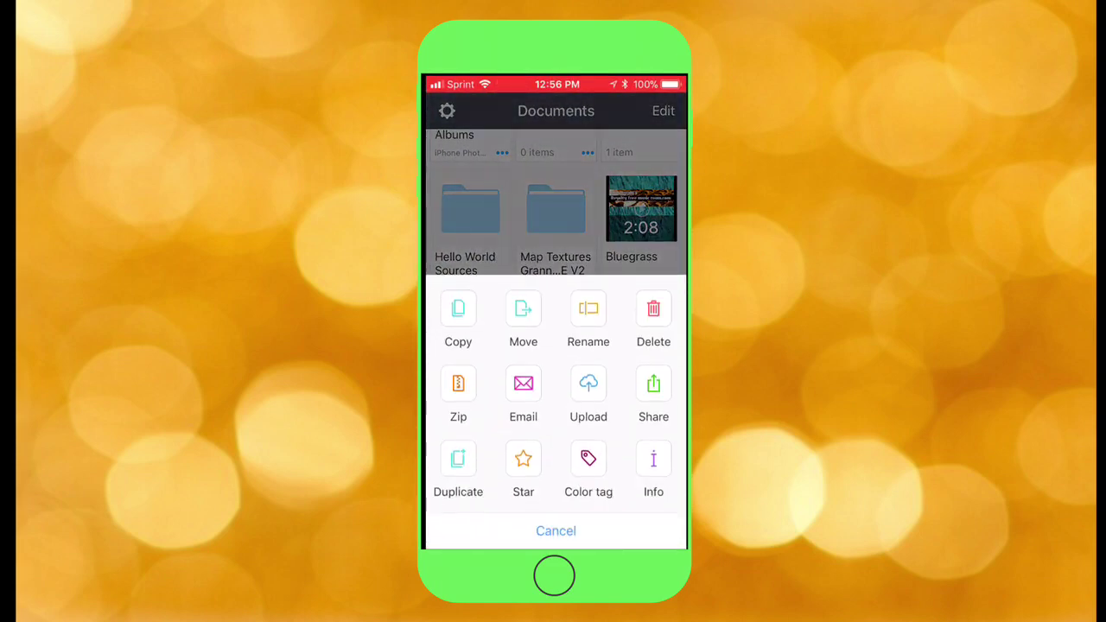
left_click(588, 316)
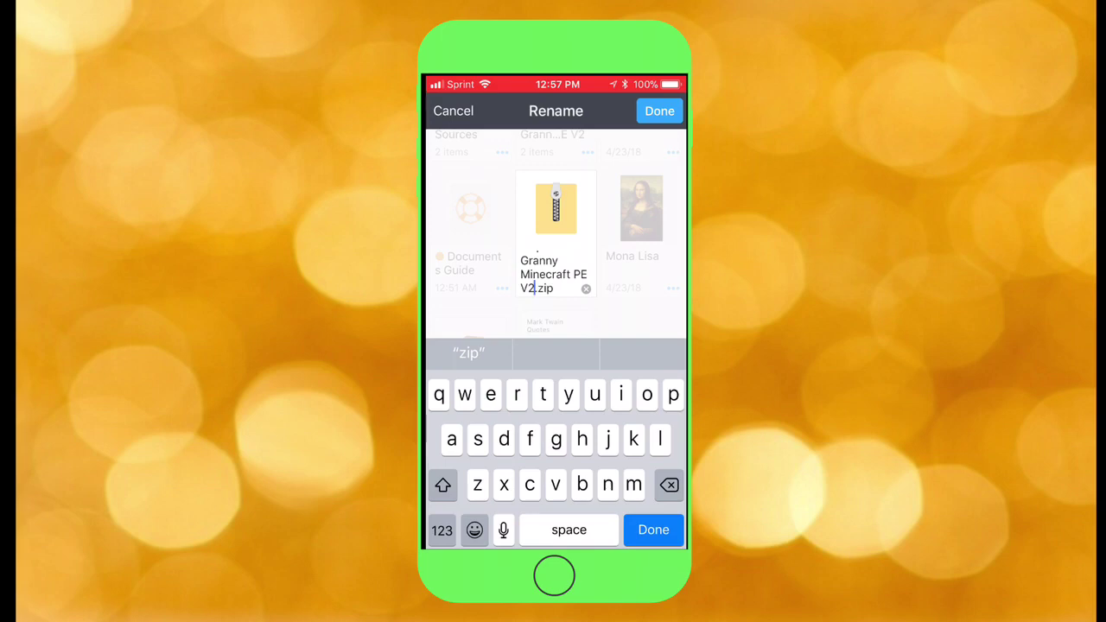
Replace the map file's 'zip' extension with 'mcpack' and confirm using .mcpack
left_click(536, 287)
left_click_drag(536, 288, 553, 288)
key("BackSpace")
key("BackSpace")
key("BackSpace")
type("mc")
type("pack")
left_click(653, 530)
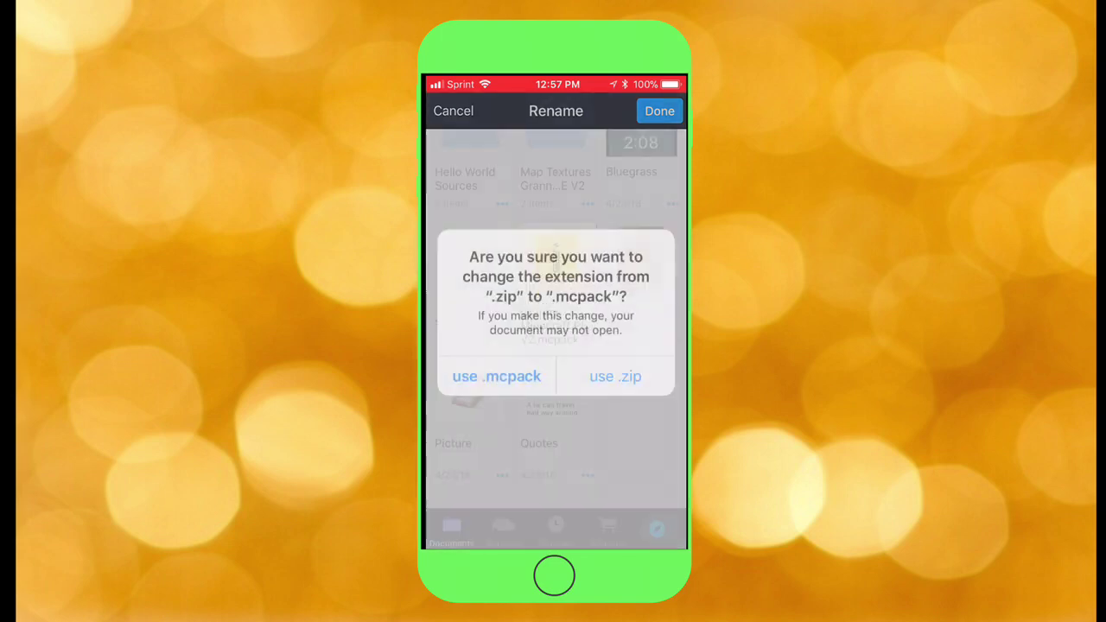
left_click(501, 371)
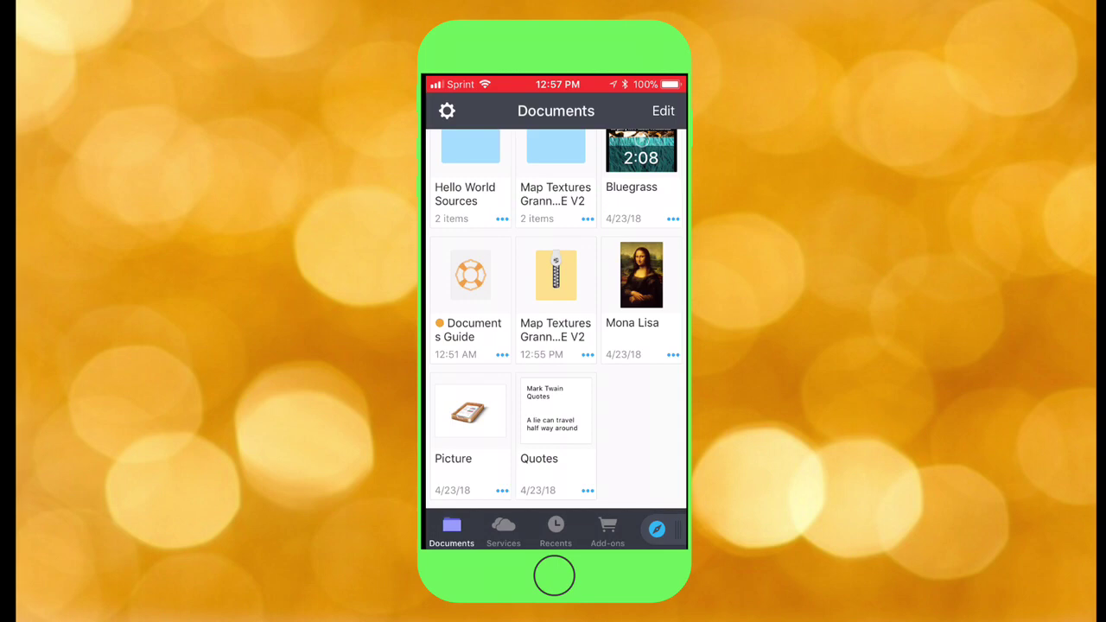
Share the .mcpack map file to Minecraft to start its import
left_click(587, 354)
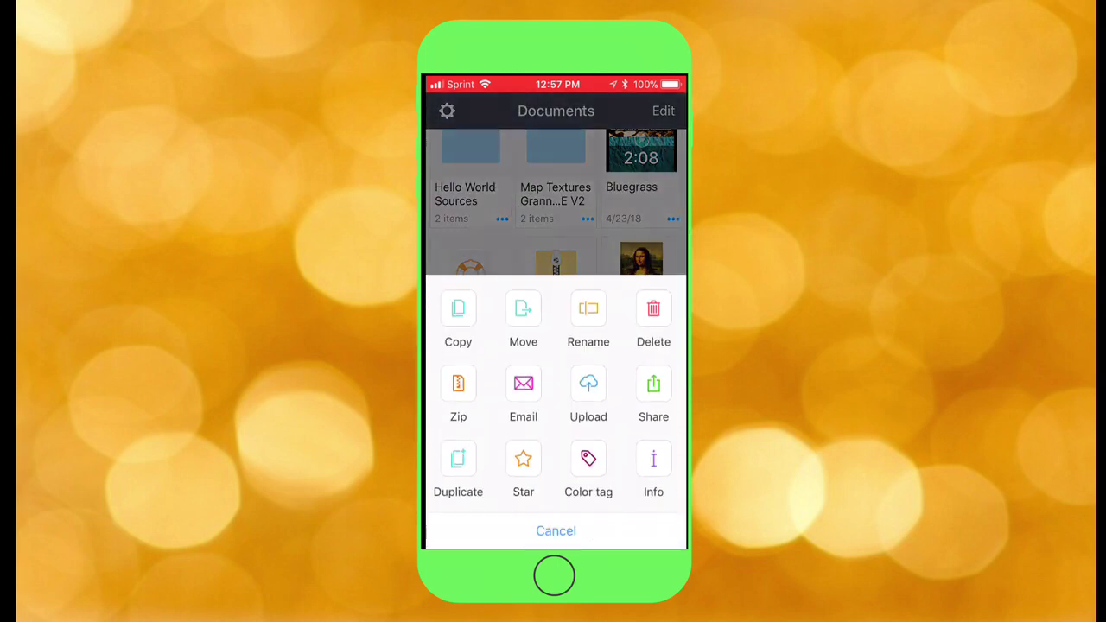
left_click(653, 393)
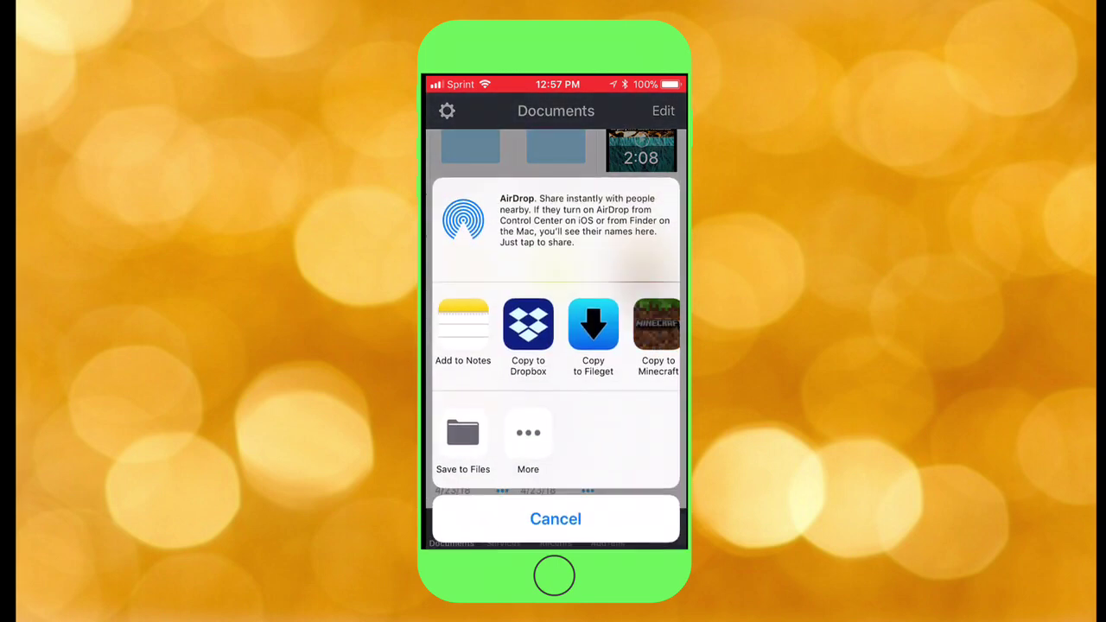
left_click_drag(639, 328, 519, 329)
left_click(570, 324)
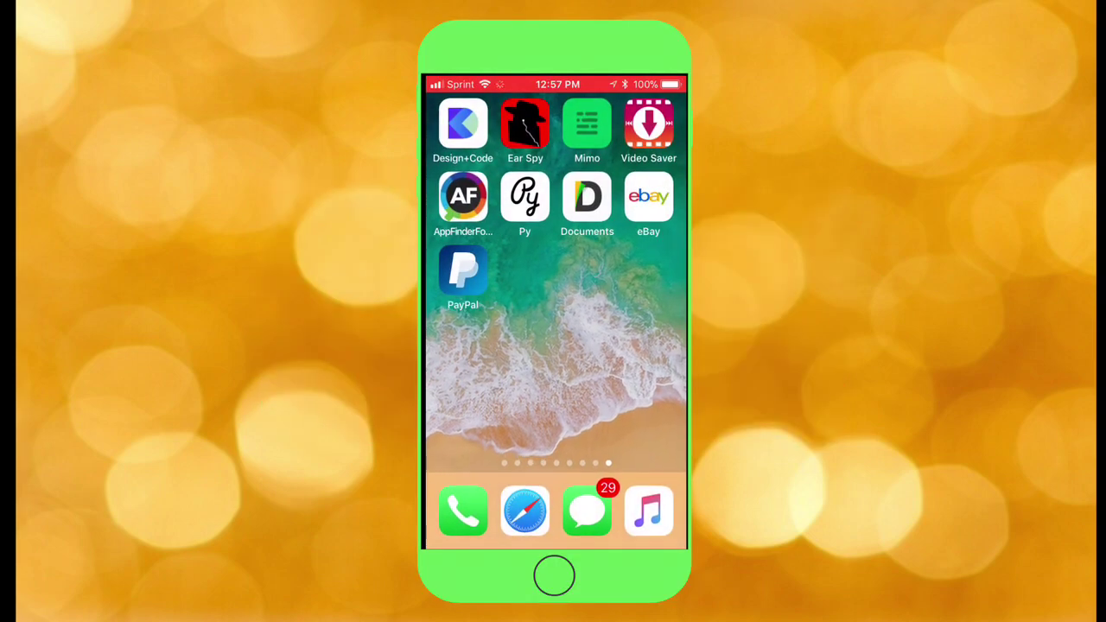
Save another copy of the Granny map zip from Safari's MediaFire page into Documents
left_click(587, 198)
left_click(553, 576)
left_click(525, 509)
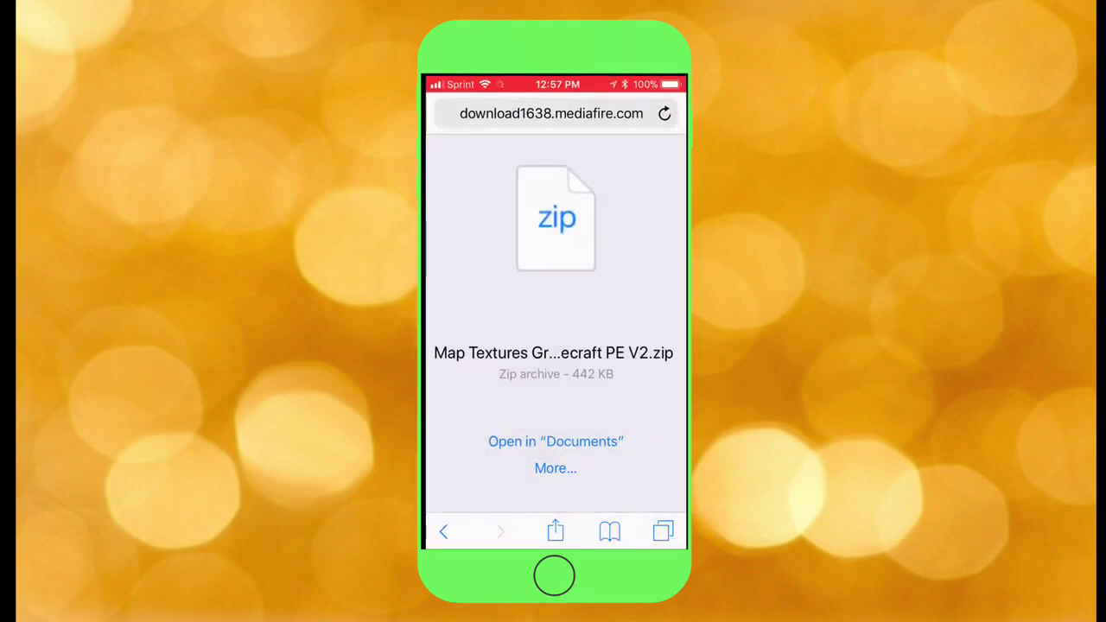
left_click(554, 444)
left_click(556, 355)
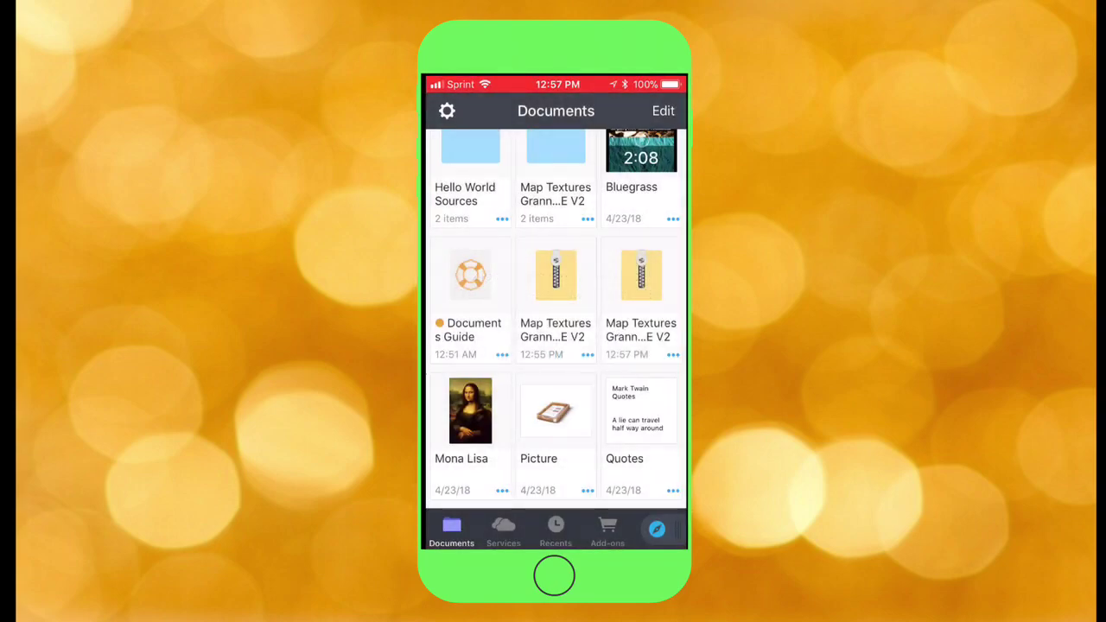
Open Rename on the Granny map pack twice, confirming the .mcpack name each time
left_click(673, 354)
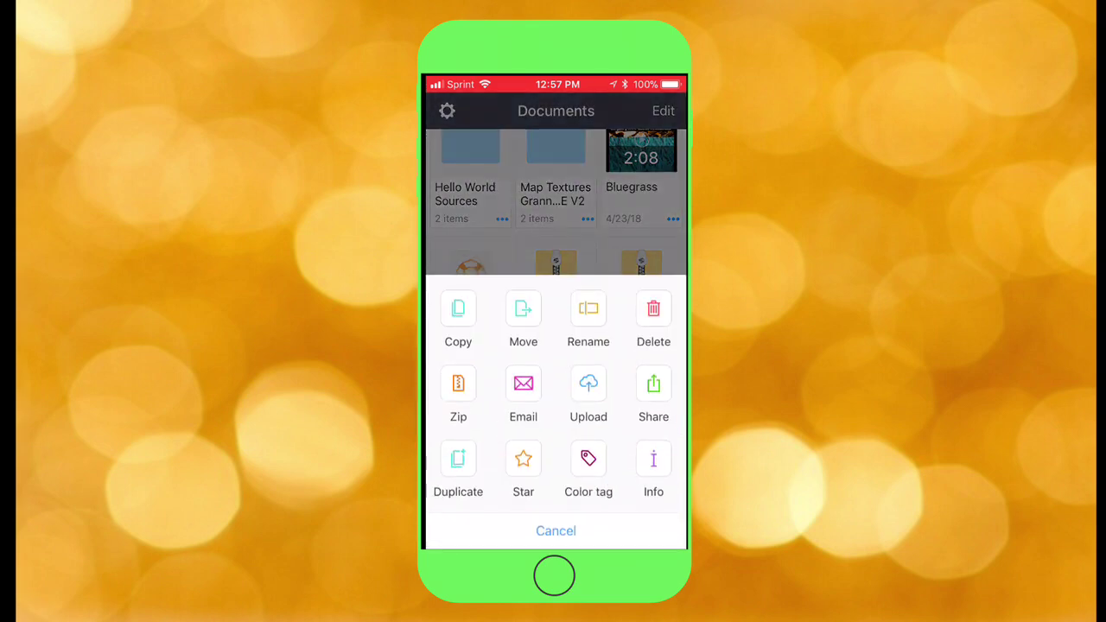
left_click(588, 319)
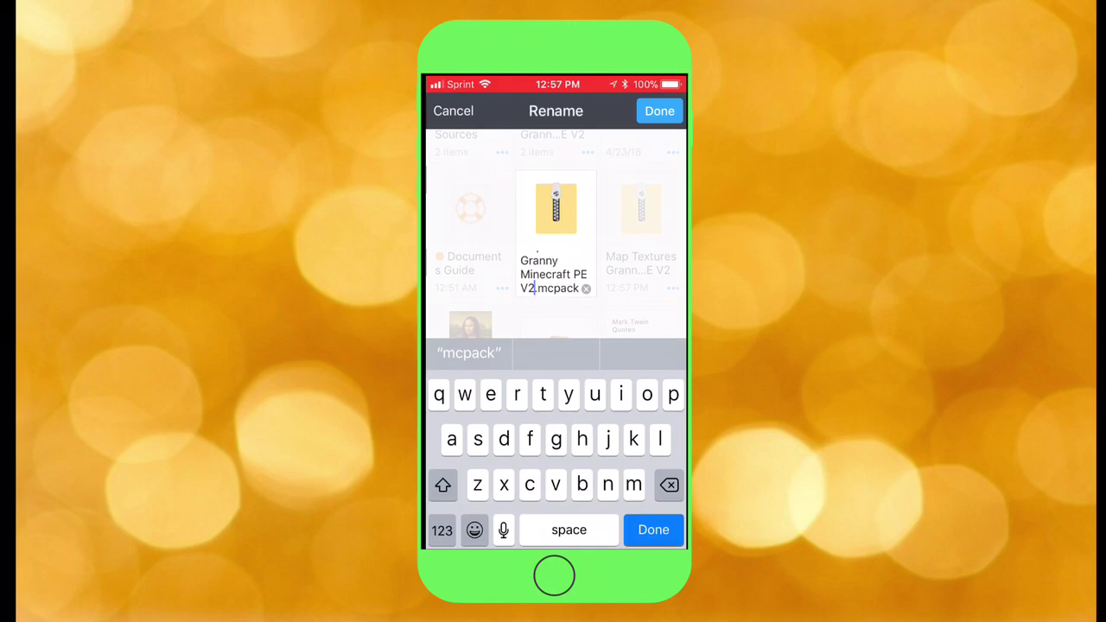
key("Return")
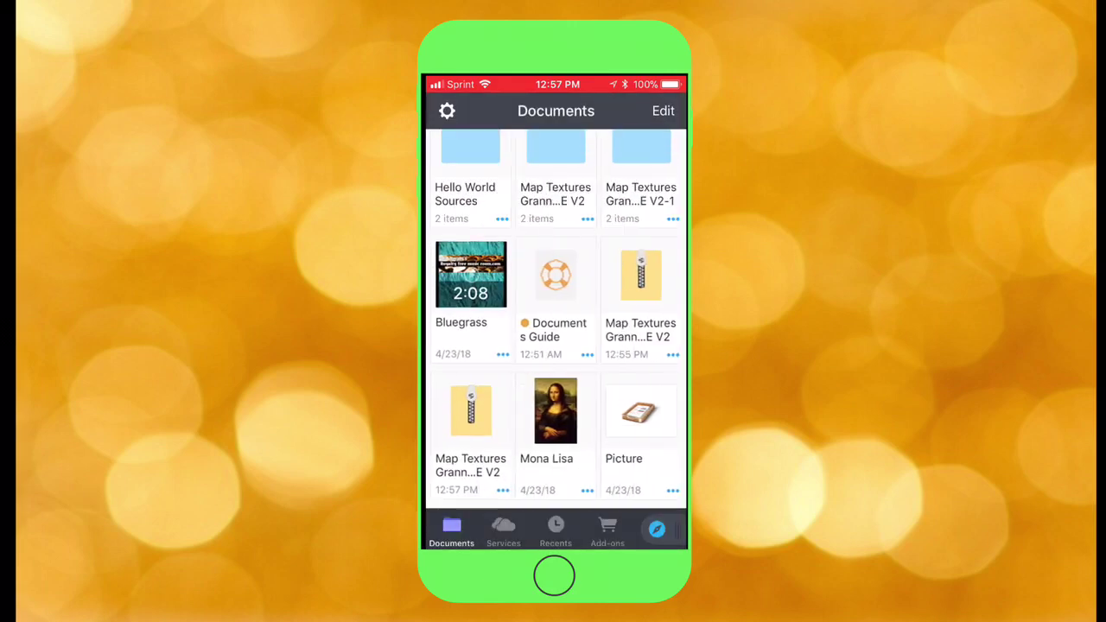
scroll(555, 320, "up", 5)
scroll(555, 320, "down", 5)
scroll(555, 319, "down", 2)
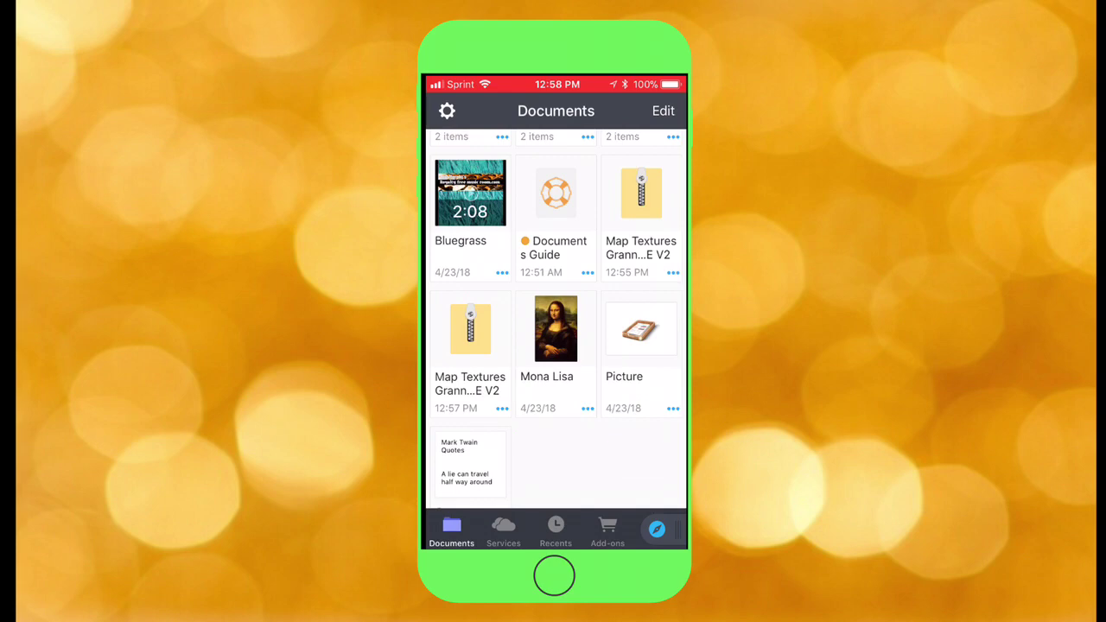
left_click(502, 408)
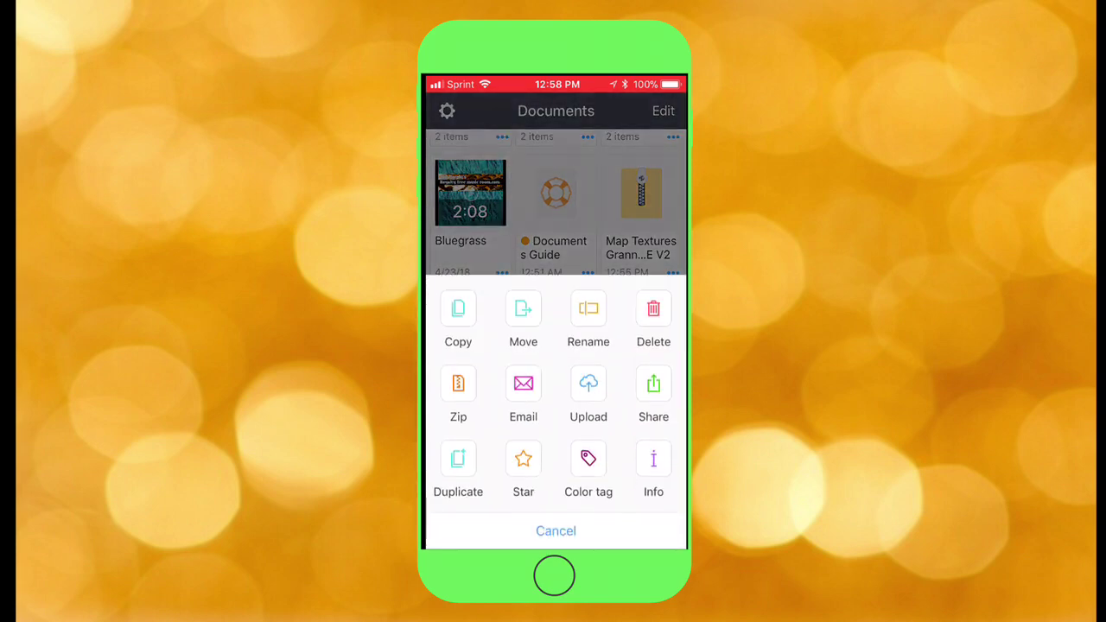
left_click(588, 320)
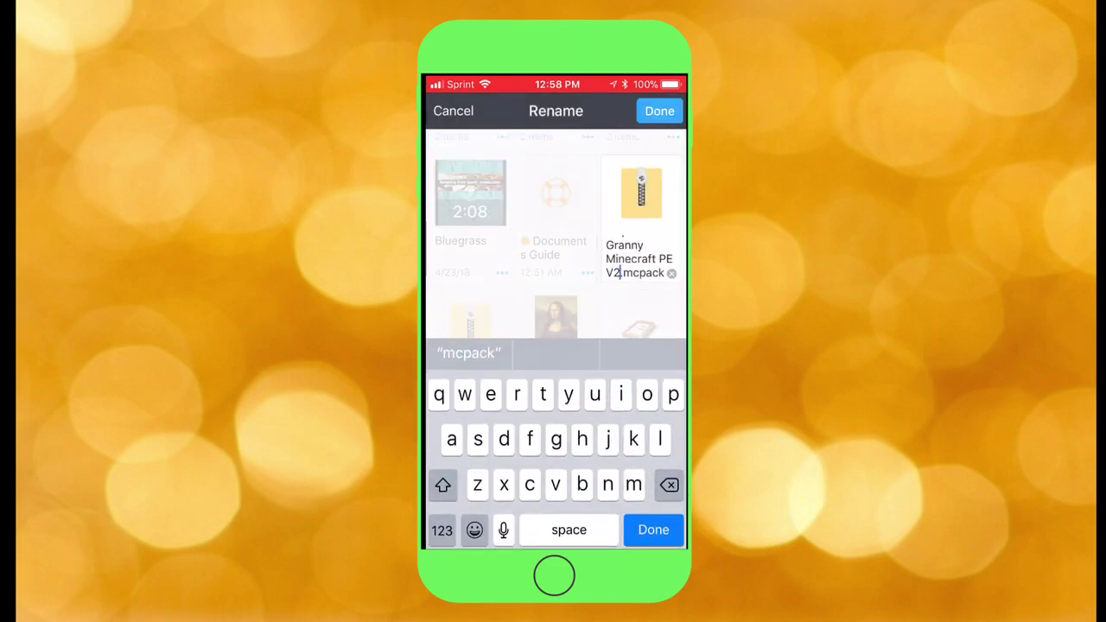
key("Return")
Rename the new Granny map download from .zip to 'Granny Minecraft PE V2.mcworld' and keep .mcworld
left_click(502, 408)
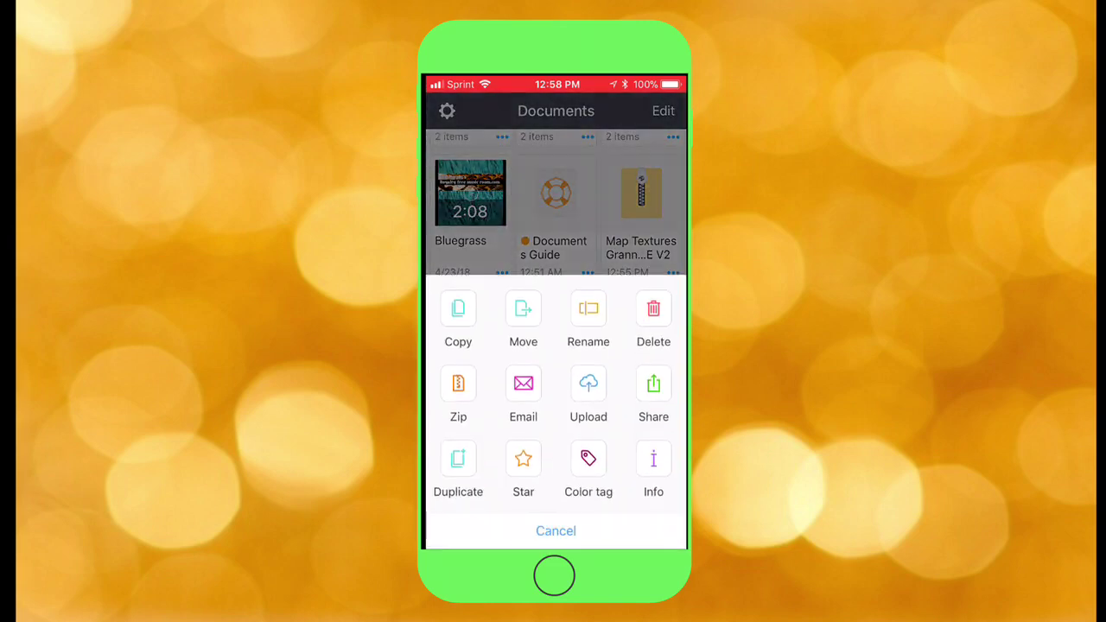
left_click(589, 320)
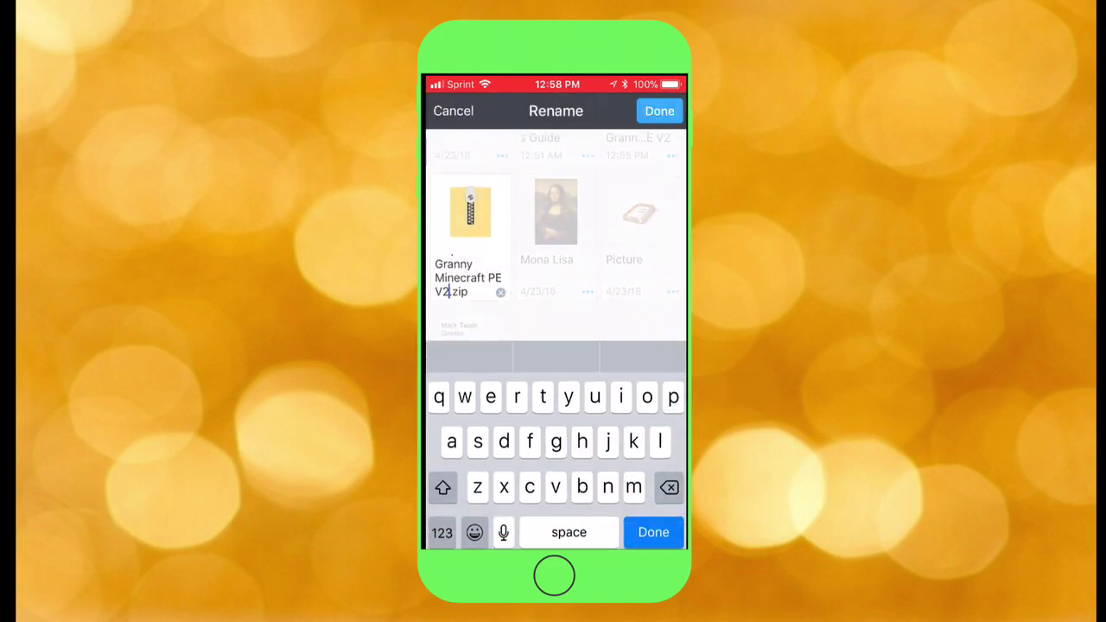
left_click_drag(449, 287, 468, 288)
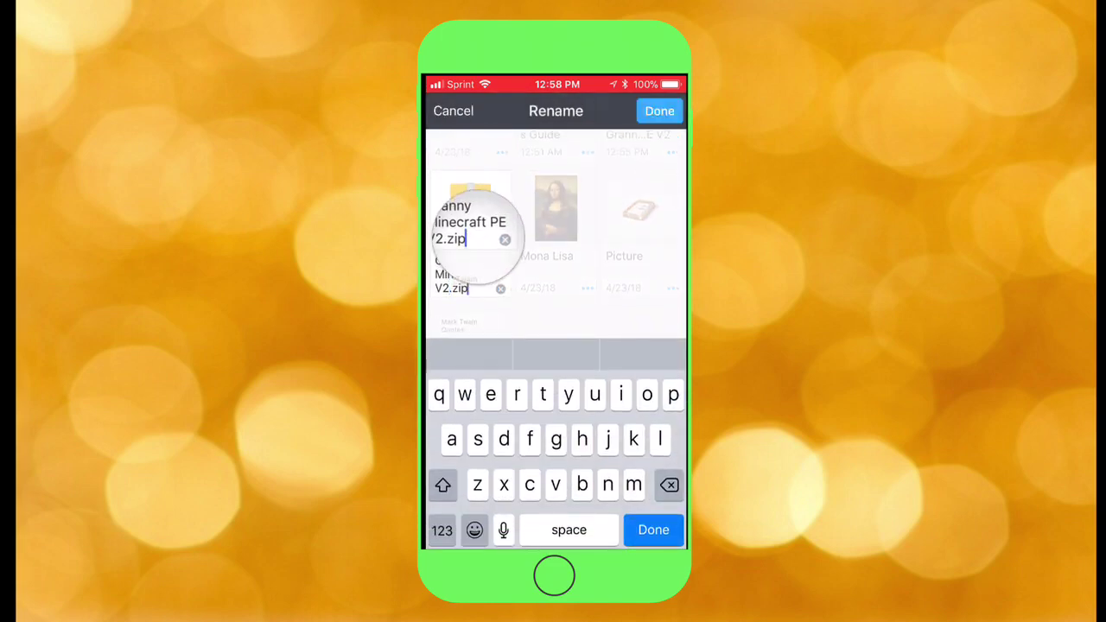
key("BackSpace")
key("BackSpace")
key("BackSpace")
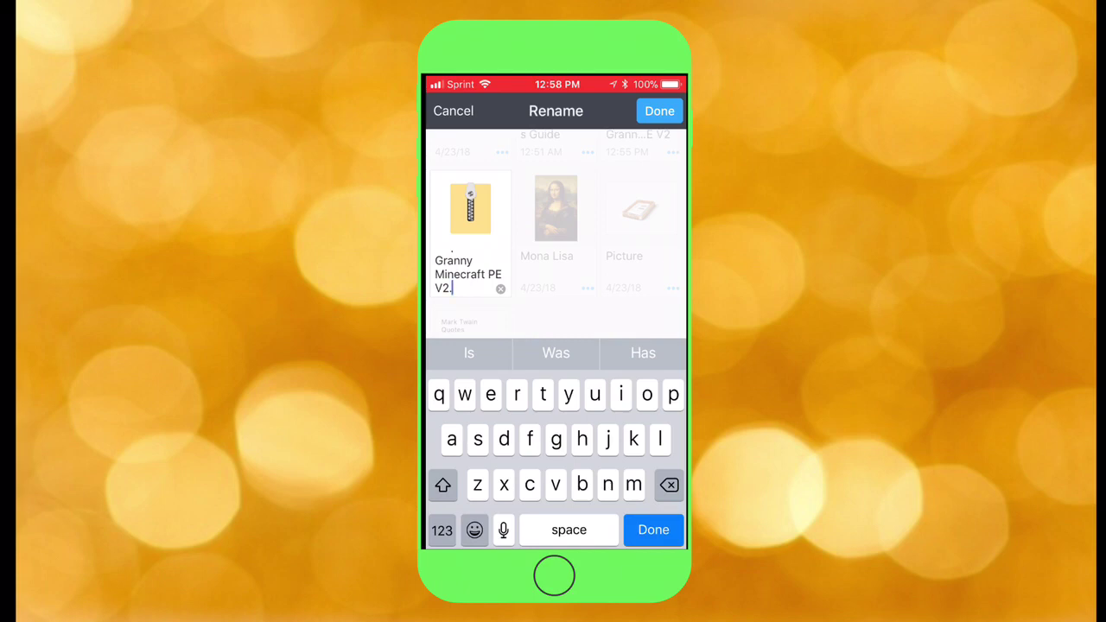
type("mcwdrld")
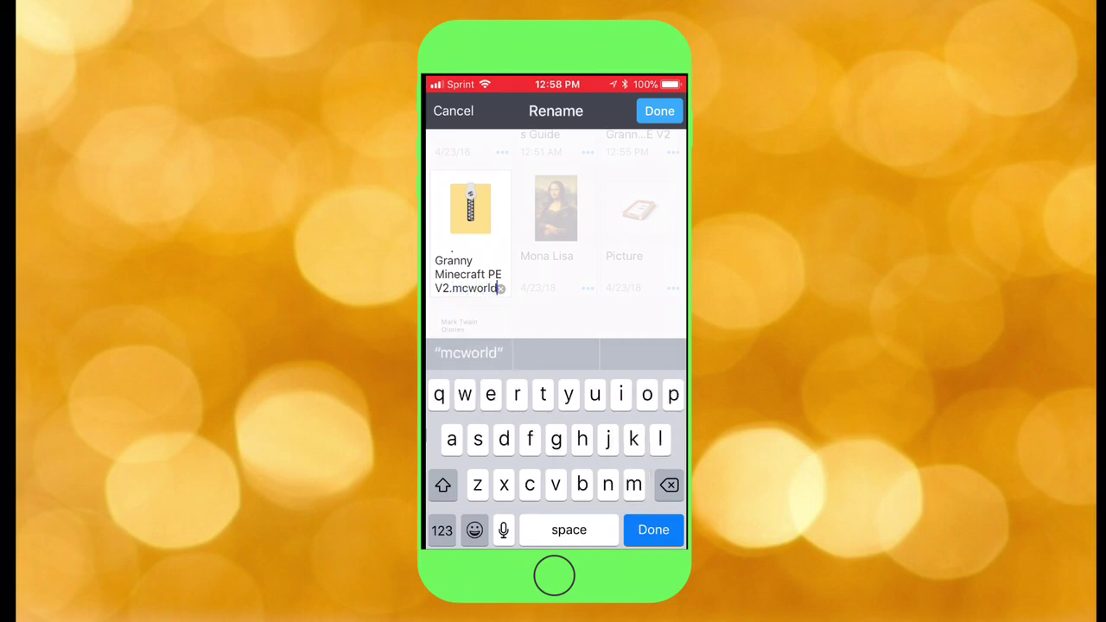
key("Return")
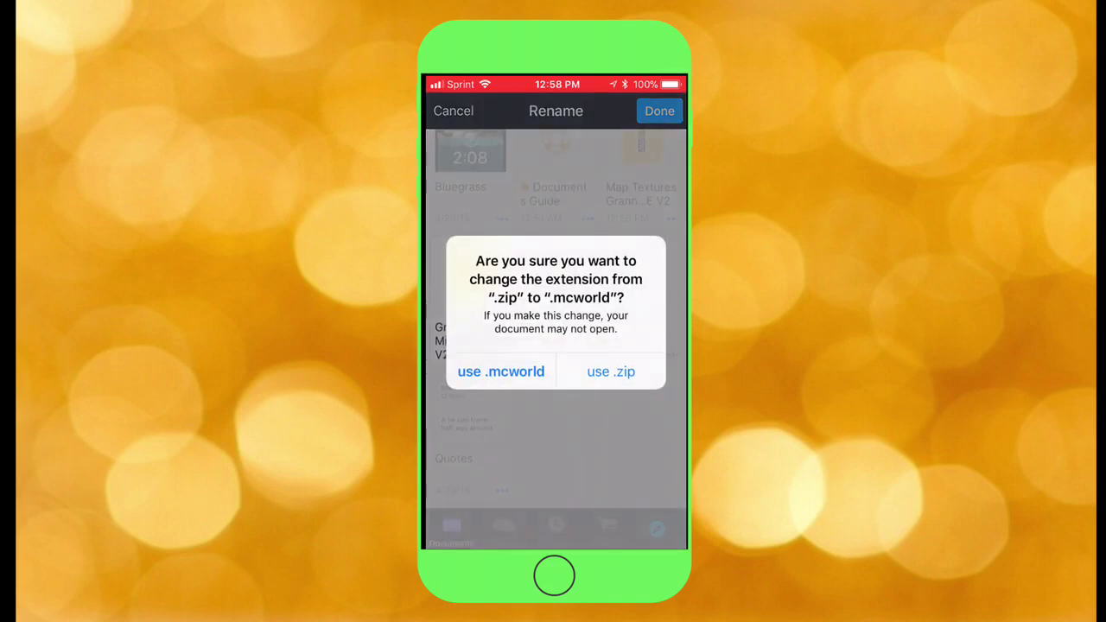
left_click(501, 371)
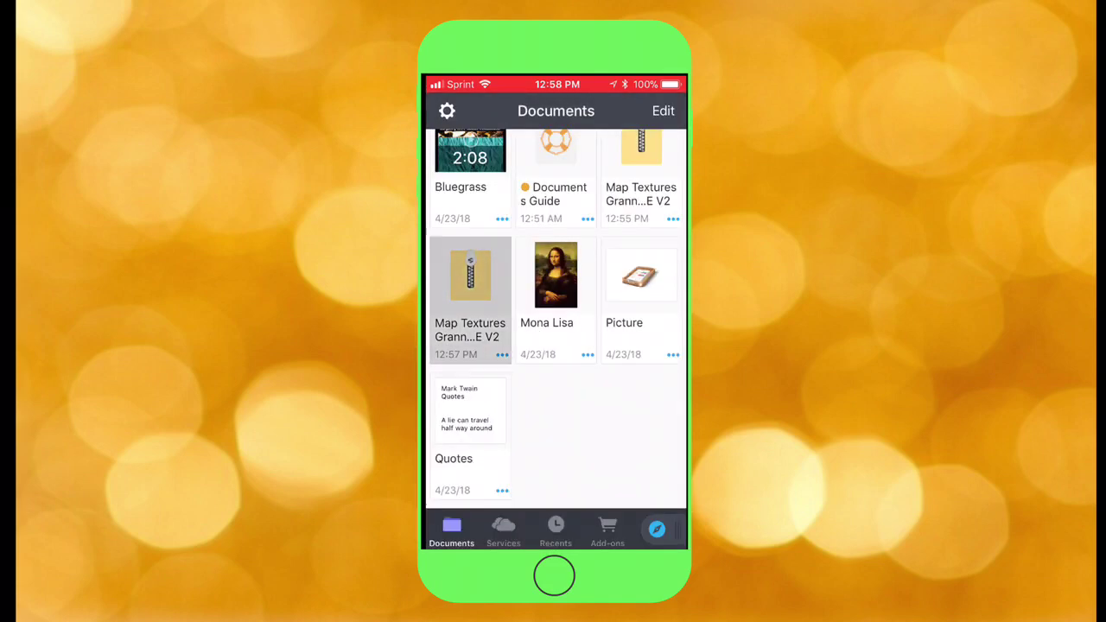
Share the Granny .mcworld file using Copy to Minecraft to import it
left_click(502, 354)
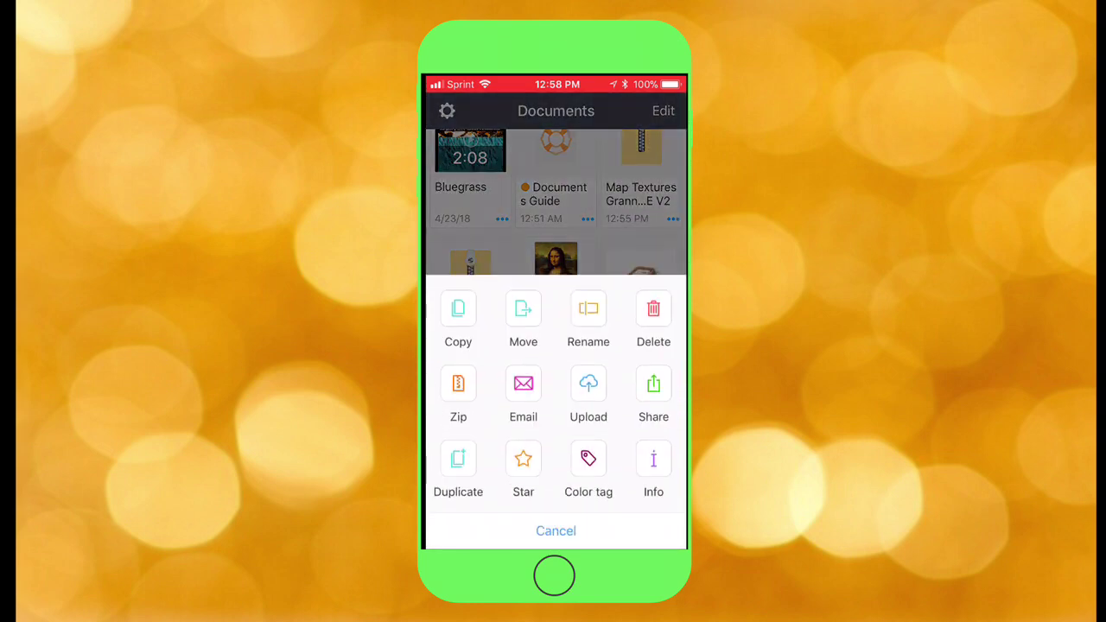
left_click(653, 393)
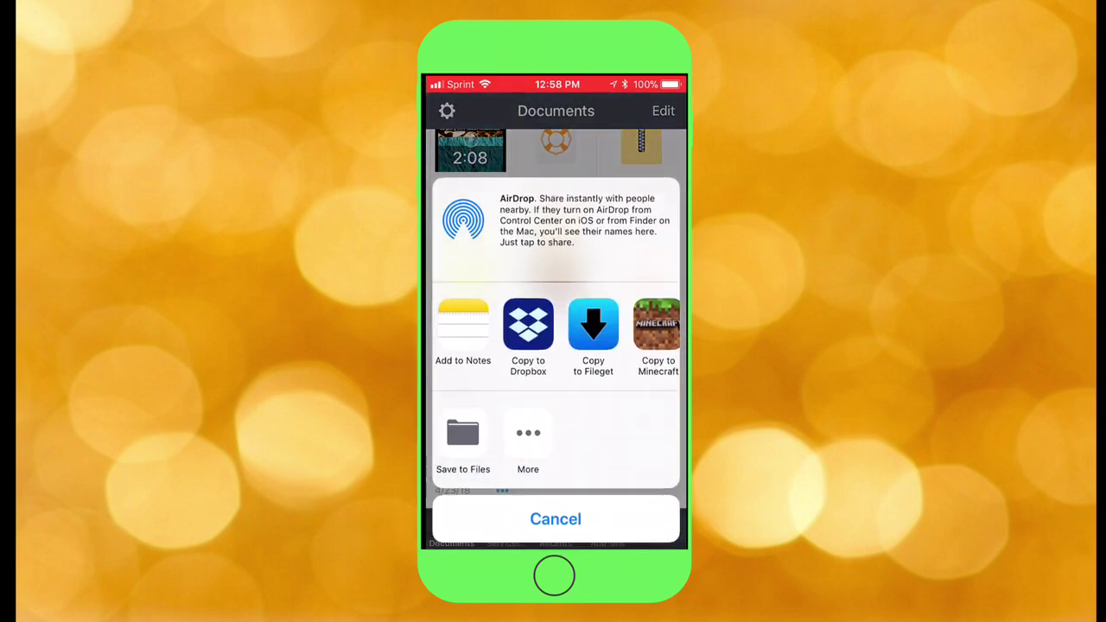
left_click_drag(630, 329, 553, 328)
left_click(582, 324)
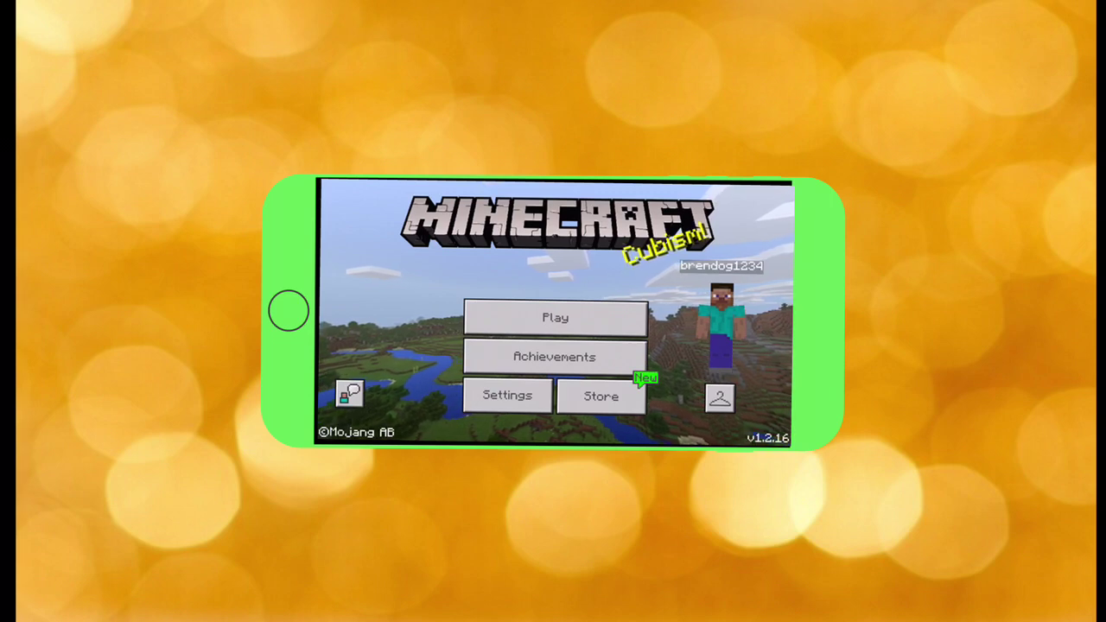
Browse Minecraft's Worlds, Friends and Servers lists, then exit to the iOS home screen
left_click(556, 317)
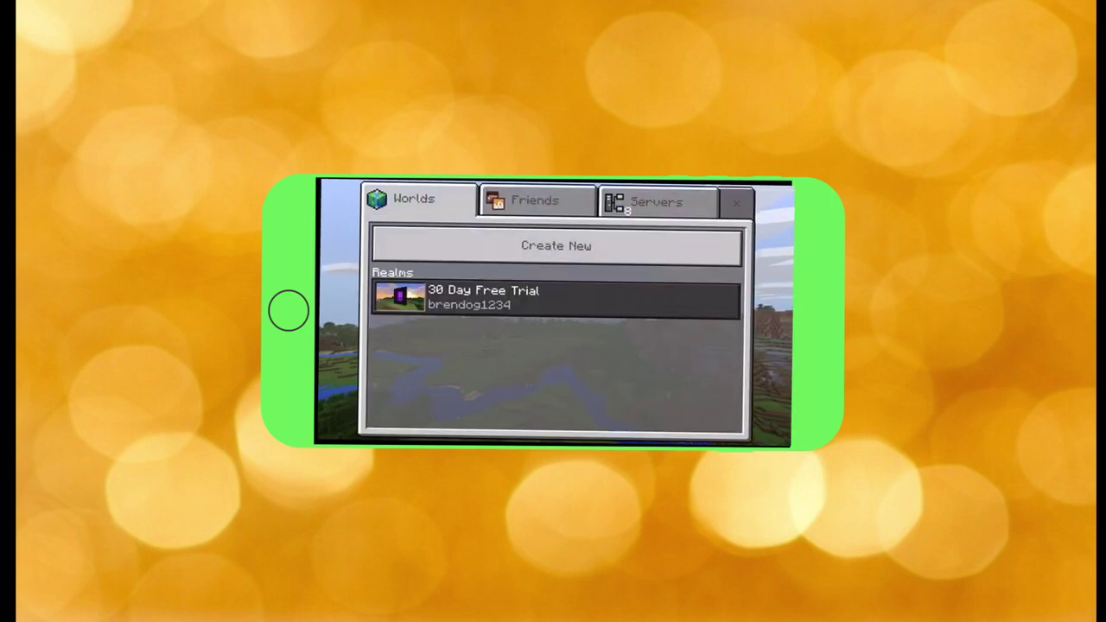
left_click(534, 201)
left_click(655, 201)
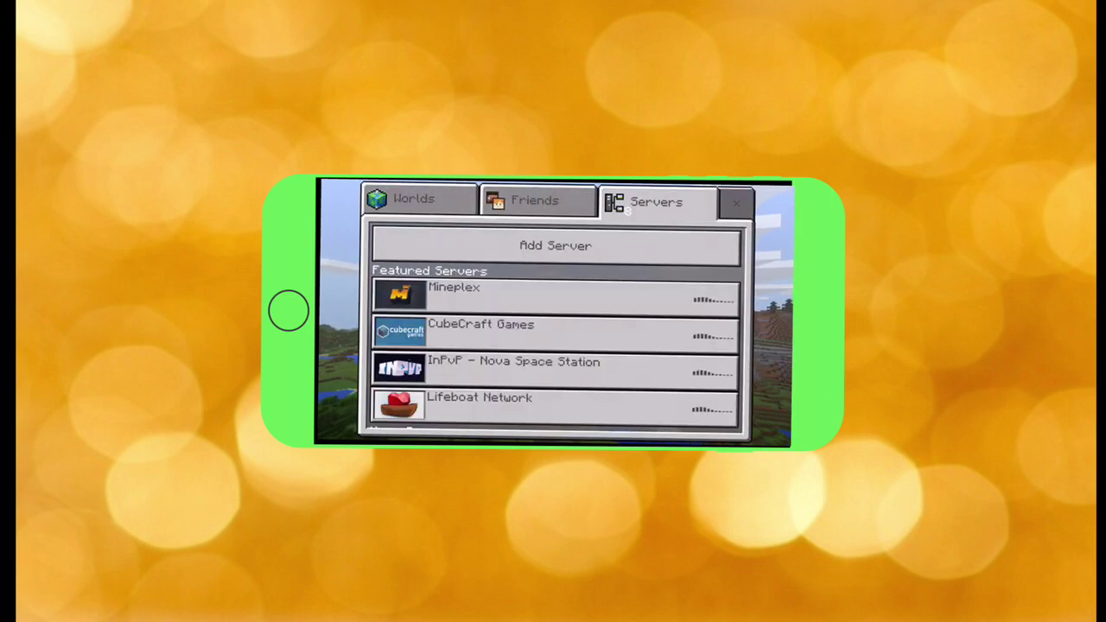
left_click_drag(553, 367, 553, 197)
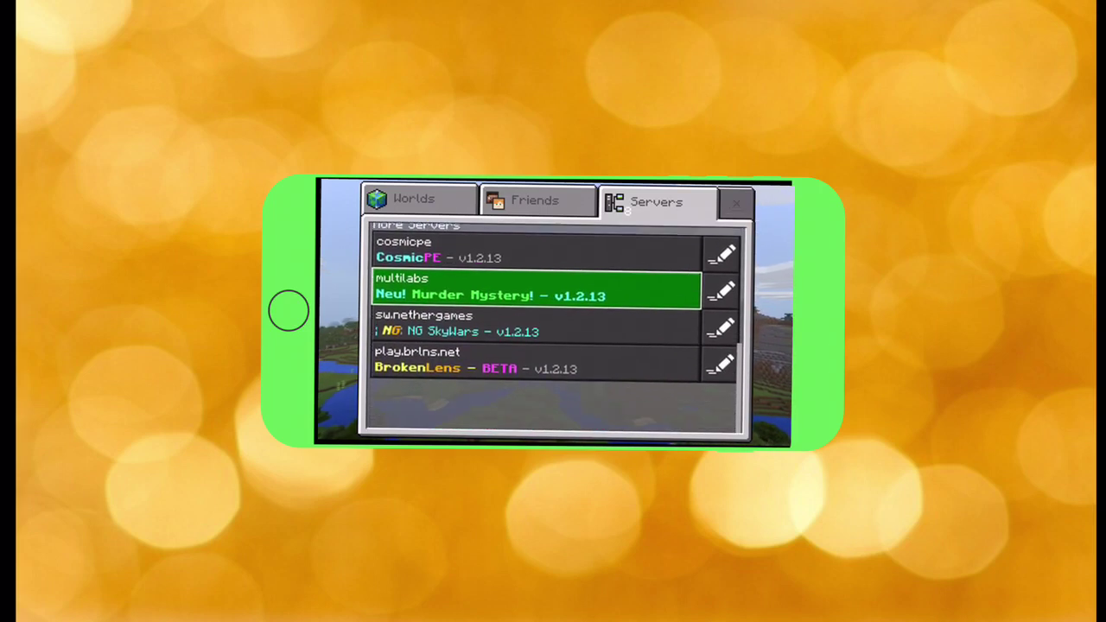
left_click_drag(484, 324, 484, 432)
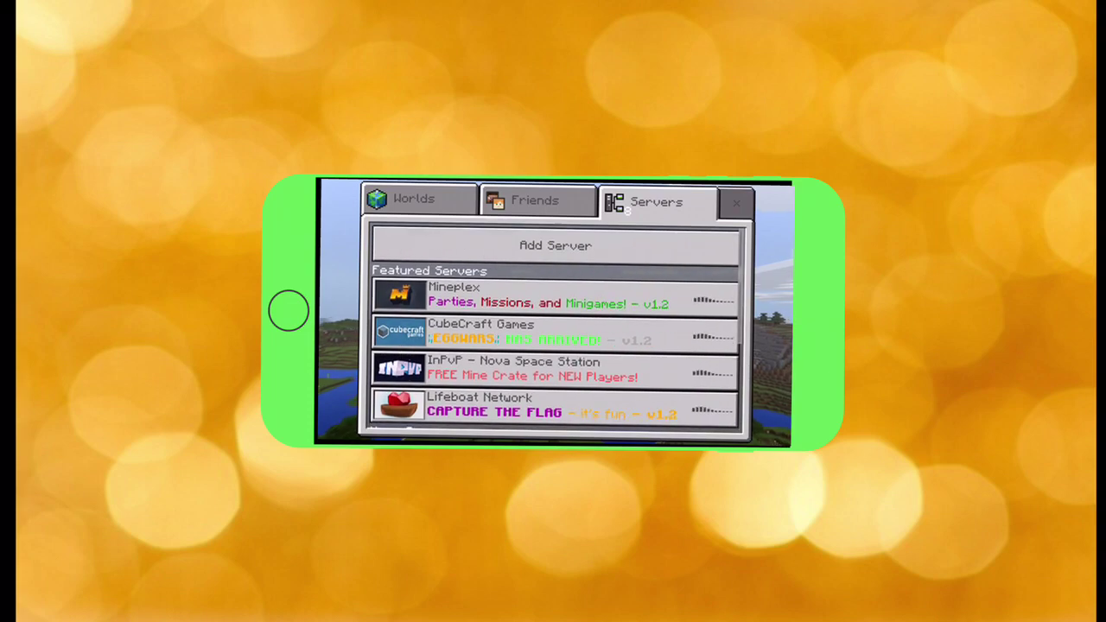
key("Escape")
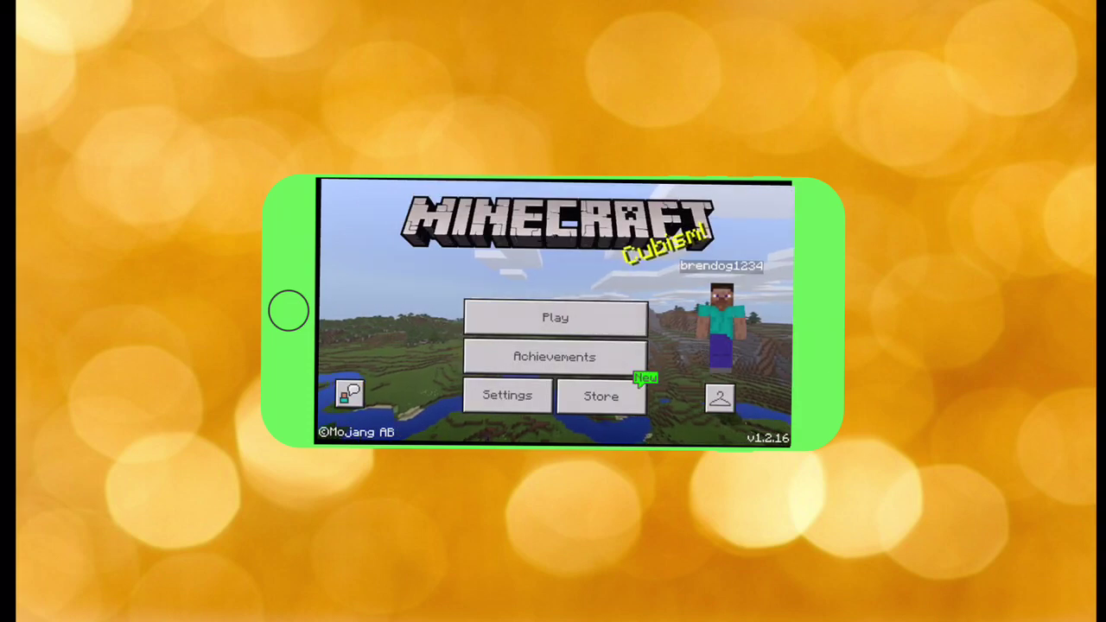
key("super")
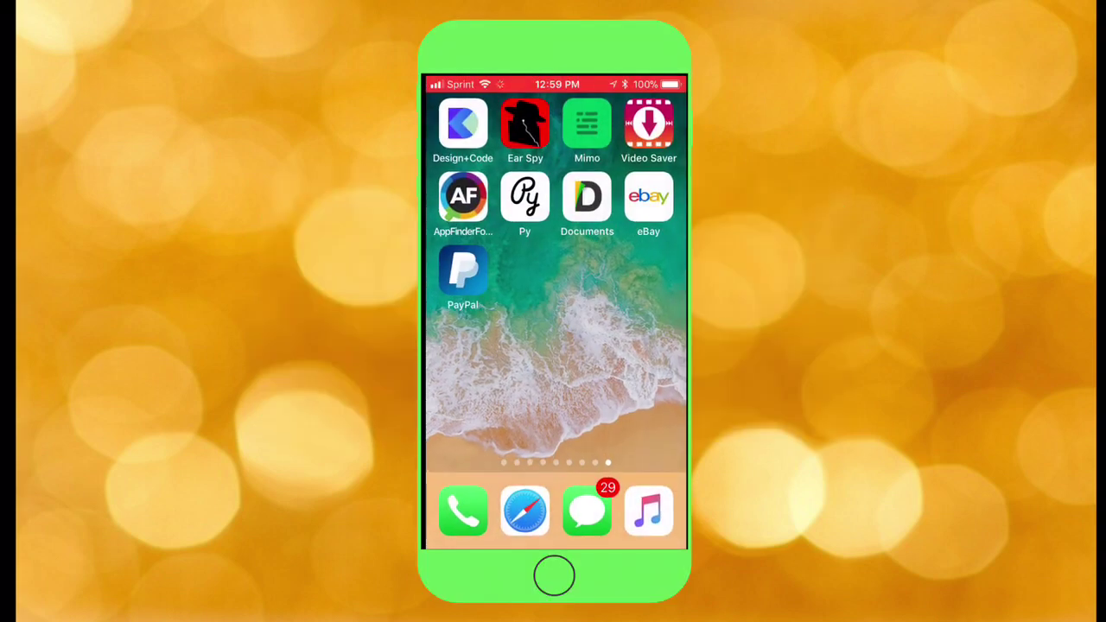